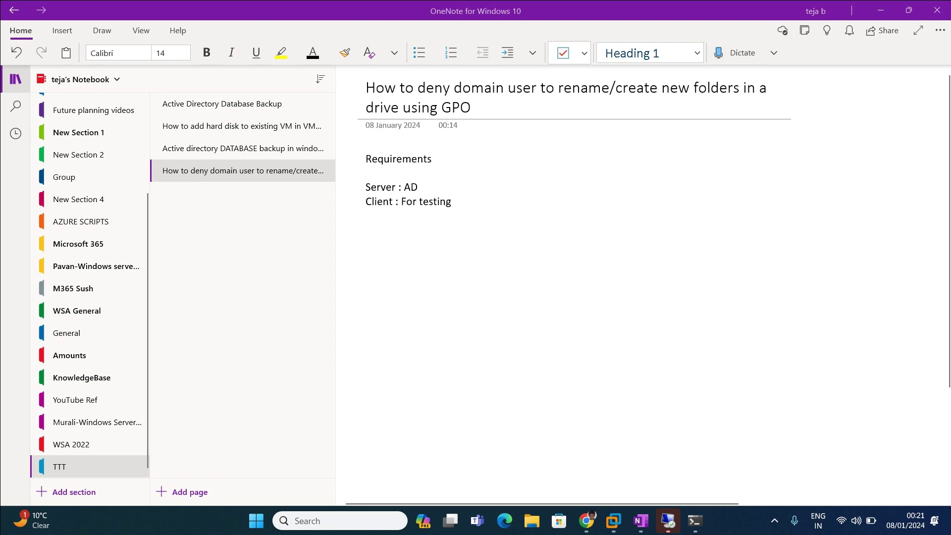
Type 'Drives: C , D,E,F' on a new line below 'Client : For testing'
{"action": "left_click", "coordinate": [366, 243]}
{"action": "key", "text": "Return"}
{"action": "key", "text": "Return"}
{"action": "key", "text": "Return"}
{"action": "type", "text": "Dri"}
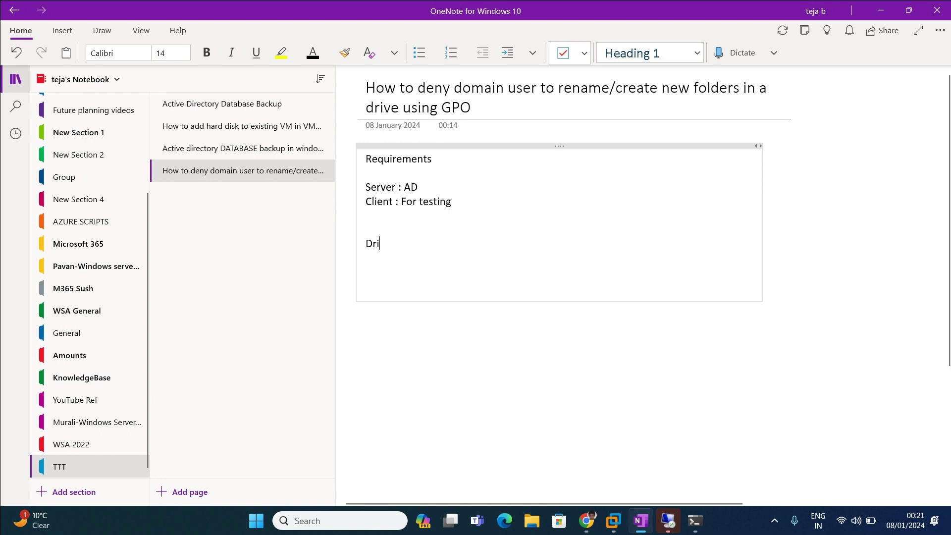
{"action": "type", "text": "ves: "}
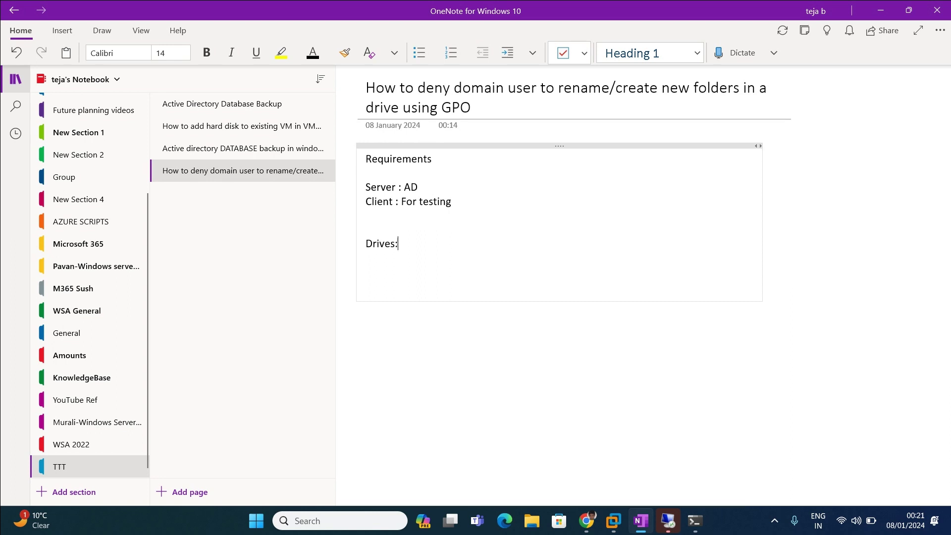
{"action": "type", "text": "C , D,"}
{"action": "key", "text": "BackSpace"}
{"action": "type", "text": "E,F"}
{"action": "key", "text": "Return"}
{"action": "key", "text": "Return"}
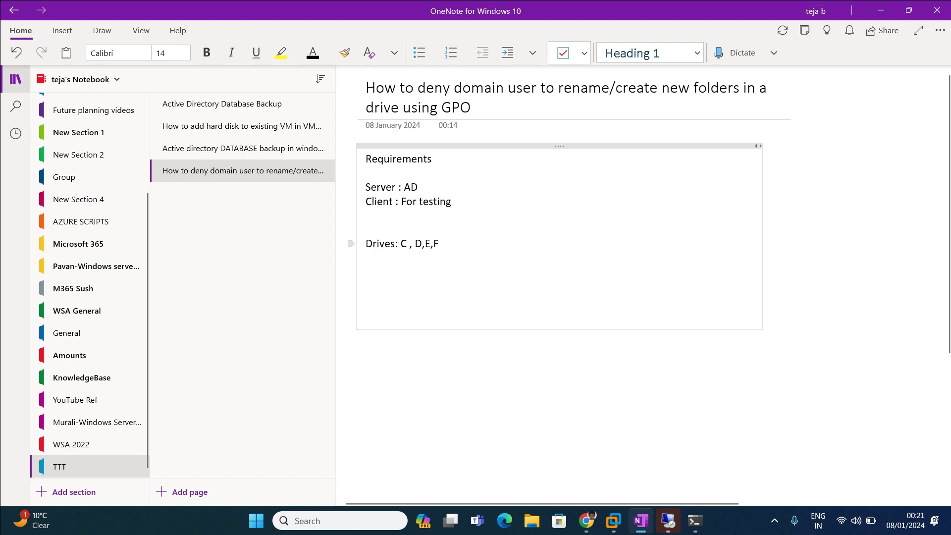
Select the letter D in the drives line, then deselect it and move to the line below
{"action": "double_click", "coordinate": [419, 243]}
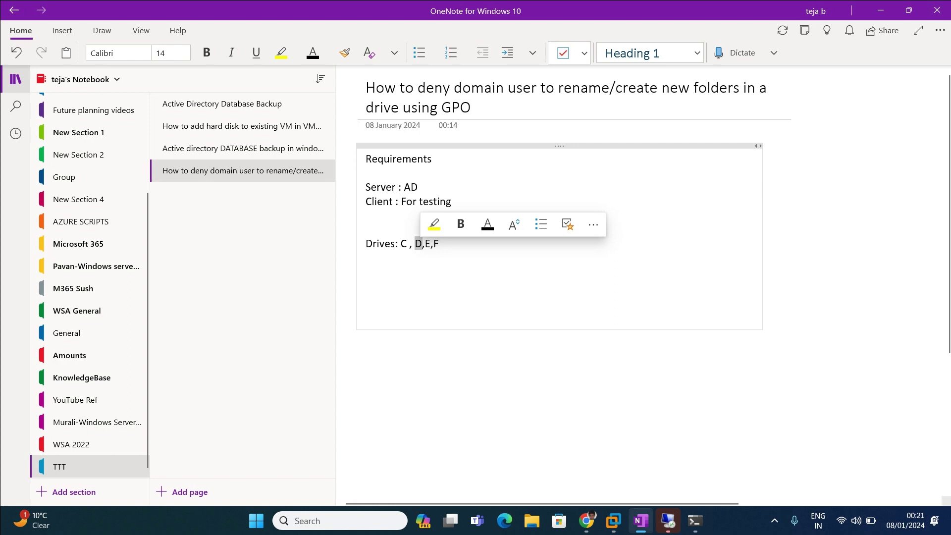
{"action": "mouse_move", "coordinate": [668, 520]}
{"action": "key", "text": "Escape"}
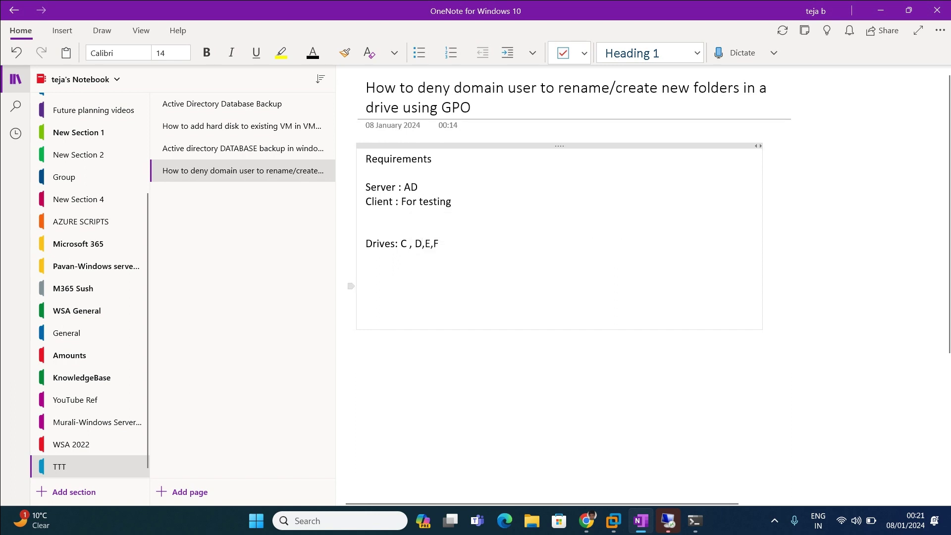
{"action": "left_click", "coordinate": [366, 285]}
Type 'Project --' and 'Note: create/Rename' on separate lines under the drives line
{"action": "type", "text": "fold"}
{"action": "key", "text": "BackSpace"}
{"action": "key", "text": "BackSpace"}
{"action": "key", "text": "BackSpace"}
{"action": "key", "text": "BackSpace"}
{"action": "type", "text": "project "}
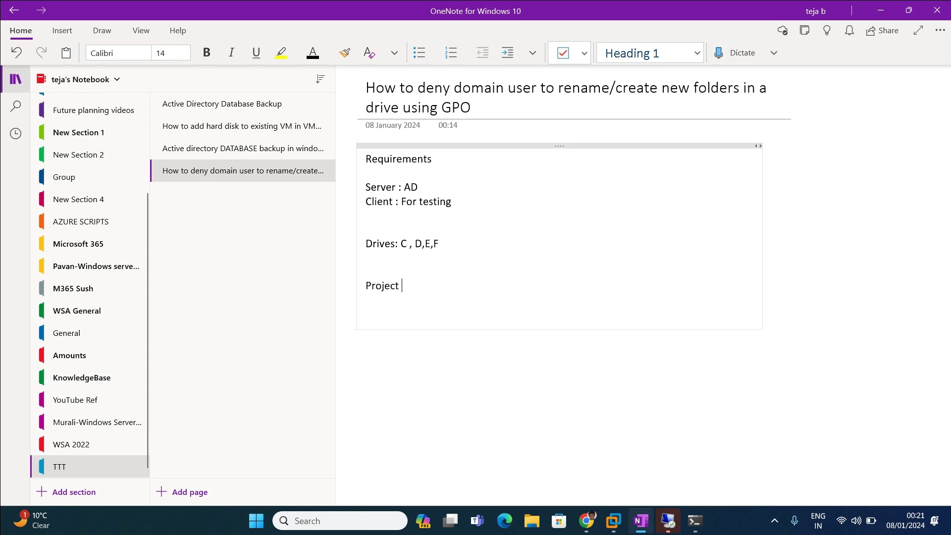
{"action": "type", "text": "--"}
{"action": "key", "text": "Return"}
{"action": "key", "text": "Return"}
{"action": "key", "text": "Return"}
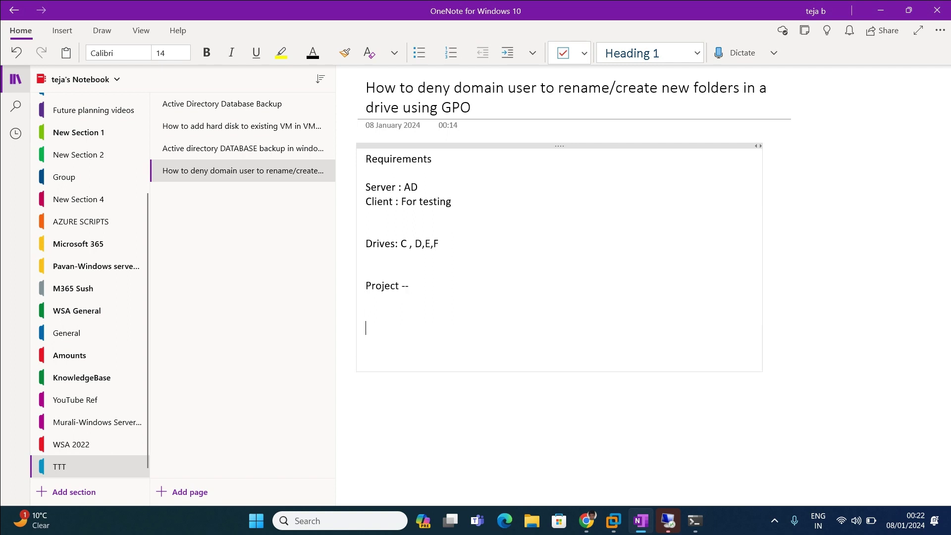
{"action": "type", "text": "Note"}
{"action": "type", "text": ": create"}
{"action": "type", "text": "."}
{"action": "type", "text": "/Re"}
{"action": "type", "text": "name"}
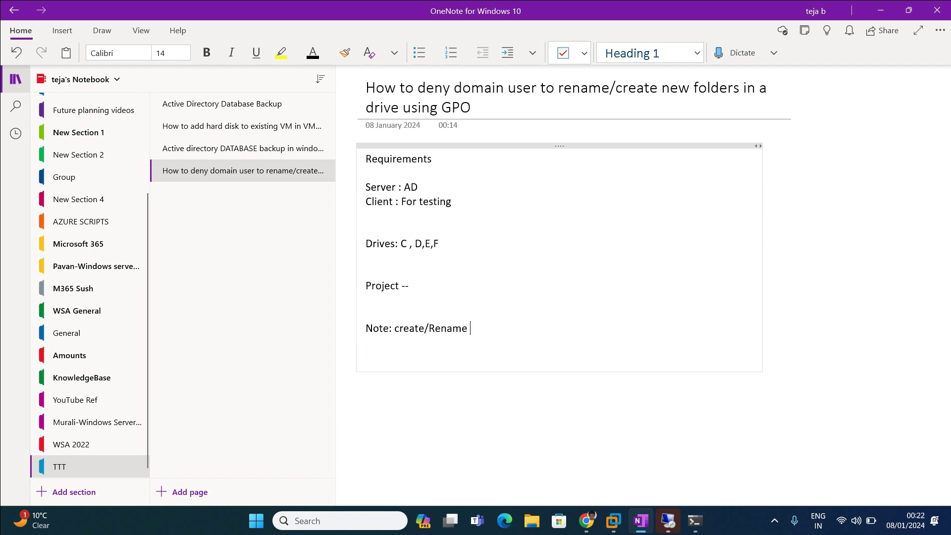
{"action": "key", "text": "Return"}
{"action": "key", "text": "Return"}
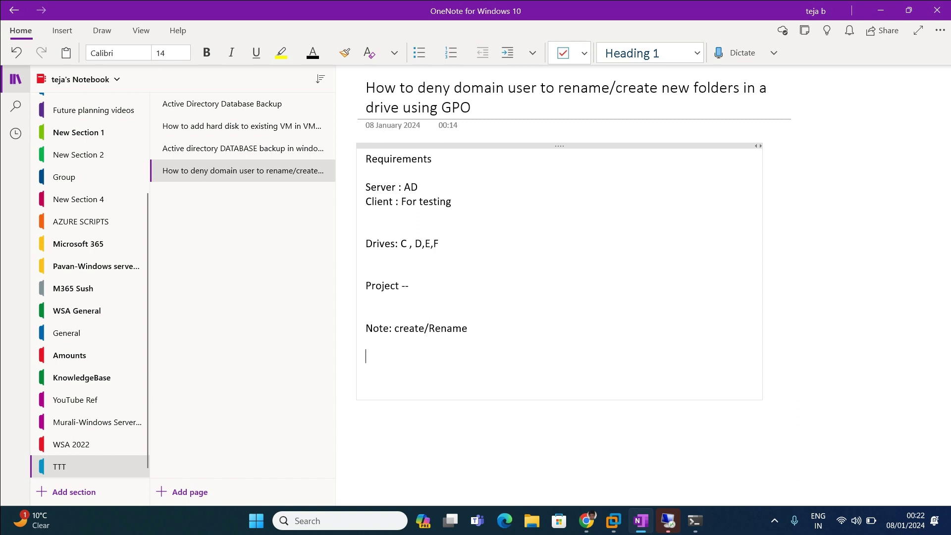
{"action": "left_click", "coordinate": [367, 355]}
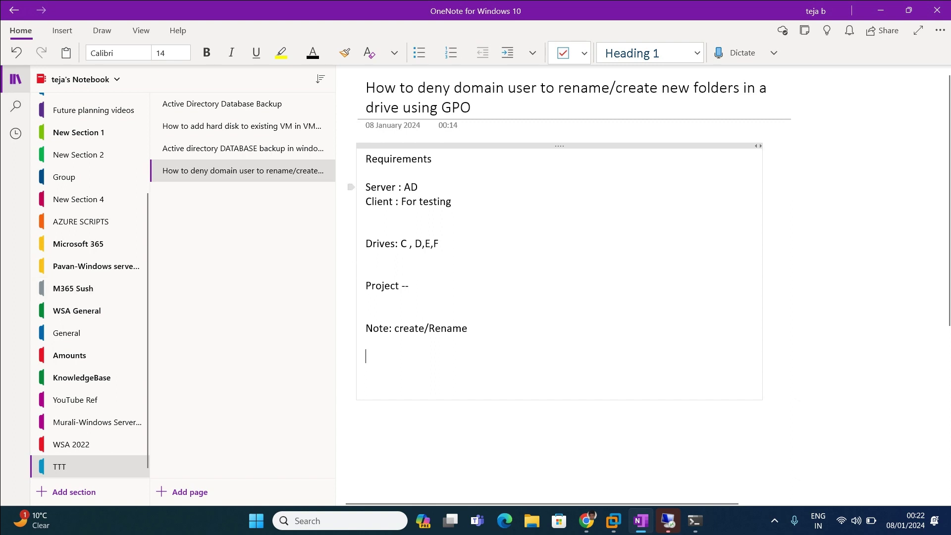
Select the 'Server : AD' and 'Client : For testing' requirement lines
{"action": "left_click_drag", "start_coordinate": [454, 201], "coordinate": [366, 201]}
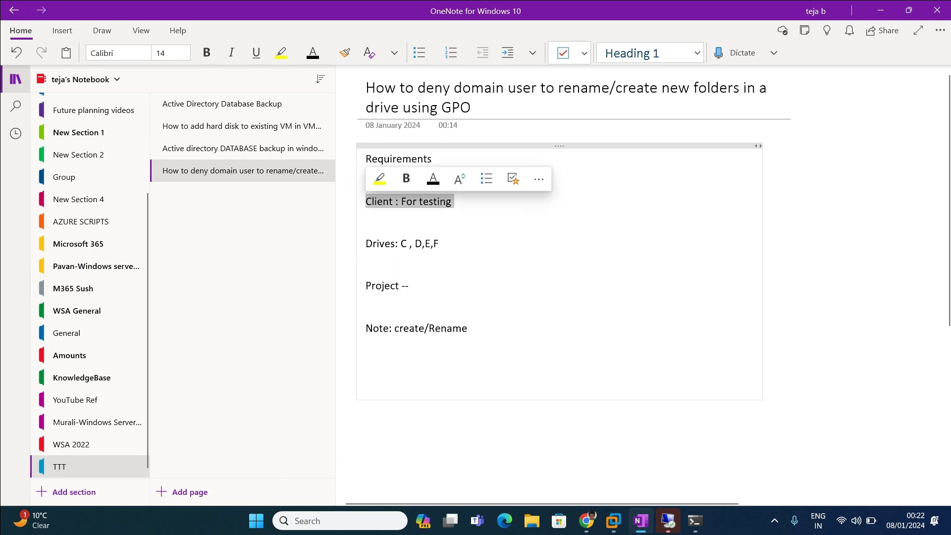
{"action": "left_click", "coordinate": [391, 188]}
{"action": "left_click_drag", "start_coordinate": [418, 187], "coordinate": [366, 188]}
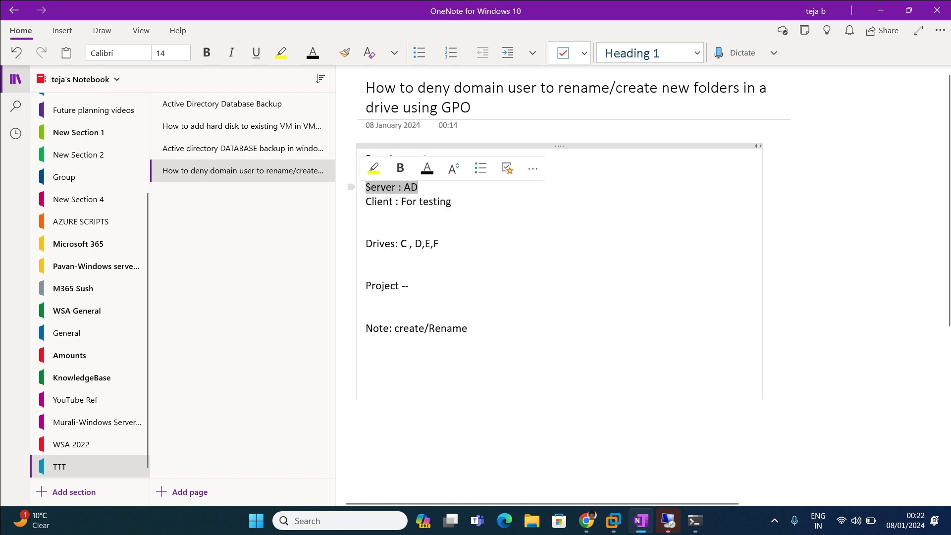
{"action": "left_click_drag", "start_coordinate": [454, 201], "coordinate": [365, 202]}
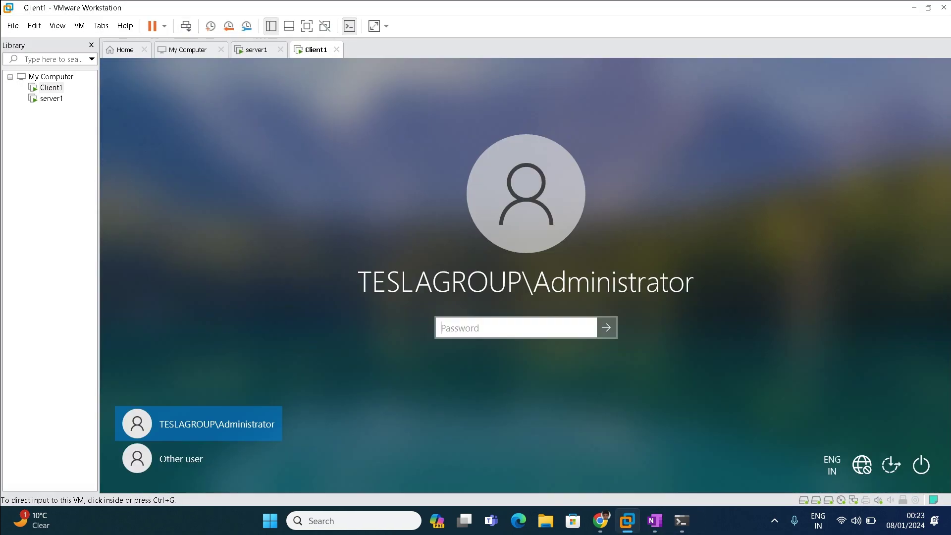
Sign in to the server1 virtual machine with its password
{"action": "key", "text": "ctrl+shift+Tab"}
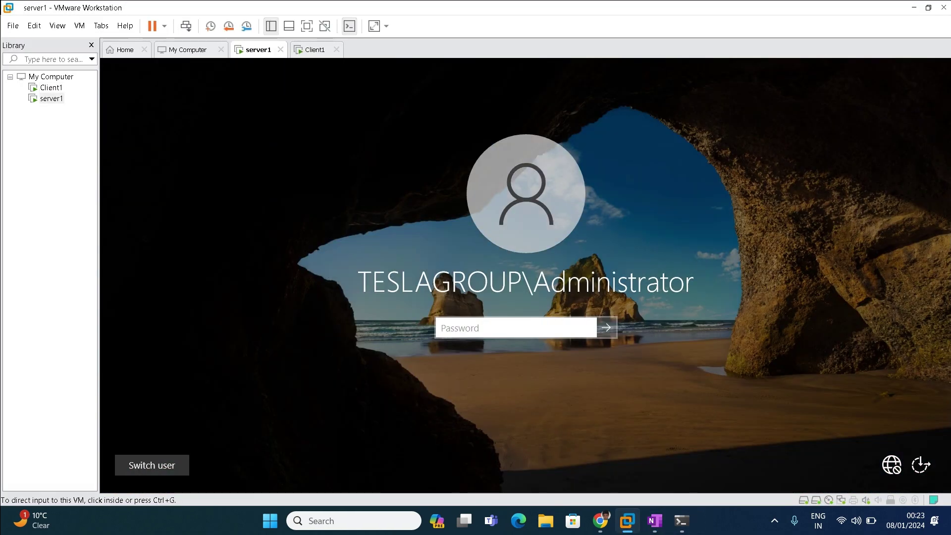
{"action": "left_click", "coordinate": [516, 328]}
{"action": "type", "text": "*****"}
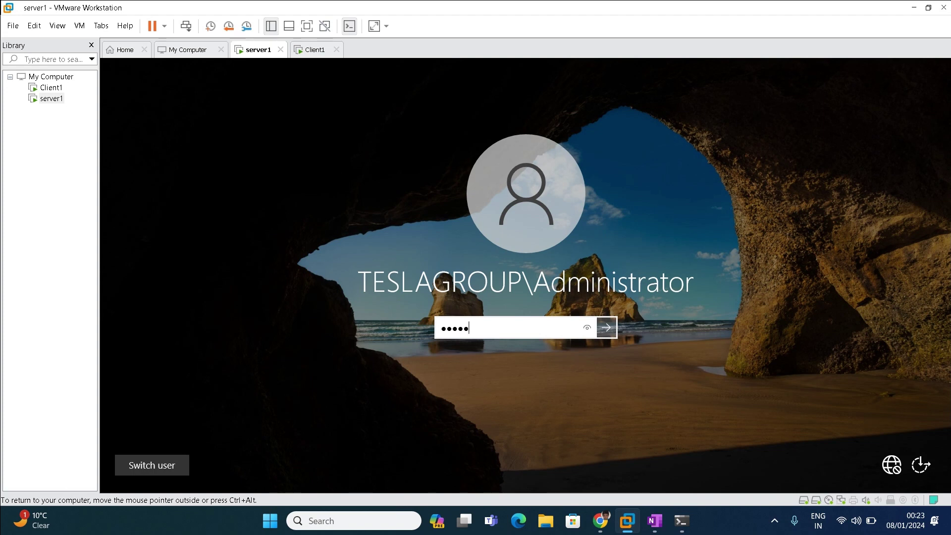
{"action": "type", "text": "****"}
{"action": "key", "text": "Return"}
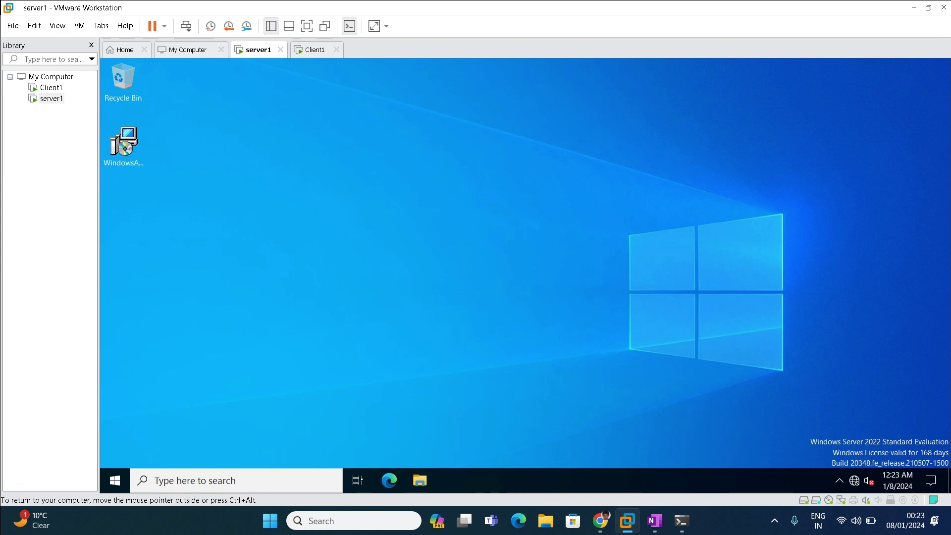
Check the contents of server1's BACKUP DISK (D:), then switch to Client1
{"action": "key", "text": "super+e"}
{"action": "left_click", "coordinate": [366, 296]}
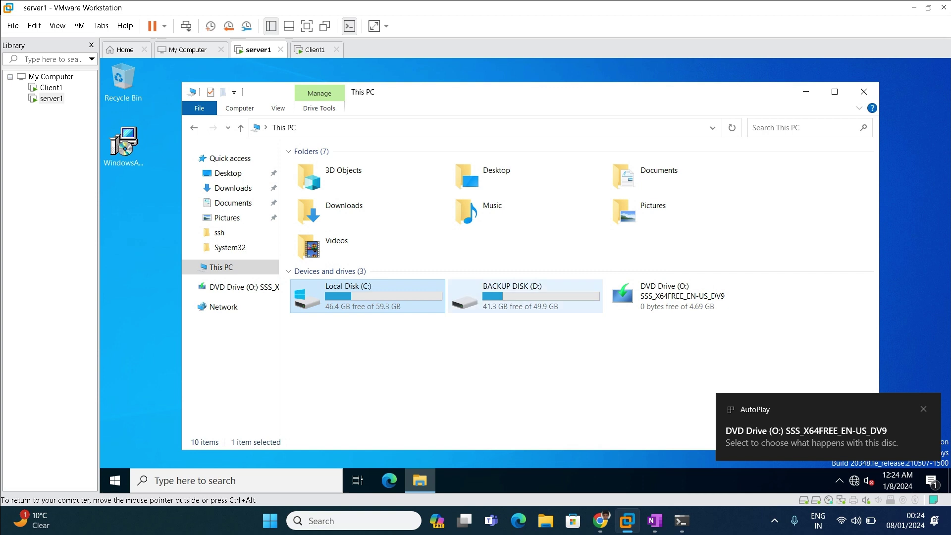
{"action": "left_click", "coordinate": [525, 295]}
{"action": "key", "text": "Return"}
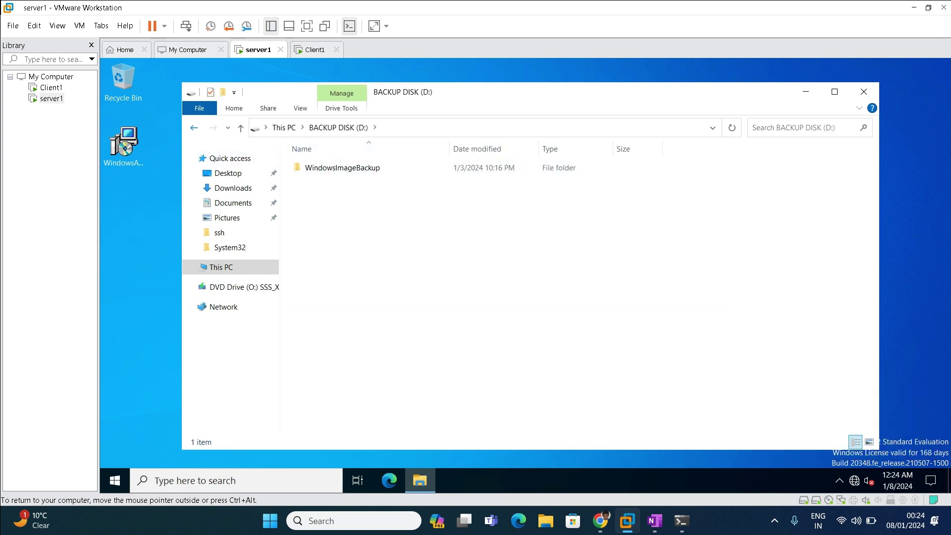
{"action": "key", "text": "alt+Left"}
{"action": "key", "text": "ctrl+alt"}
{"action": "key", "text": "ctrl+Tab"}
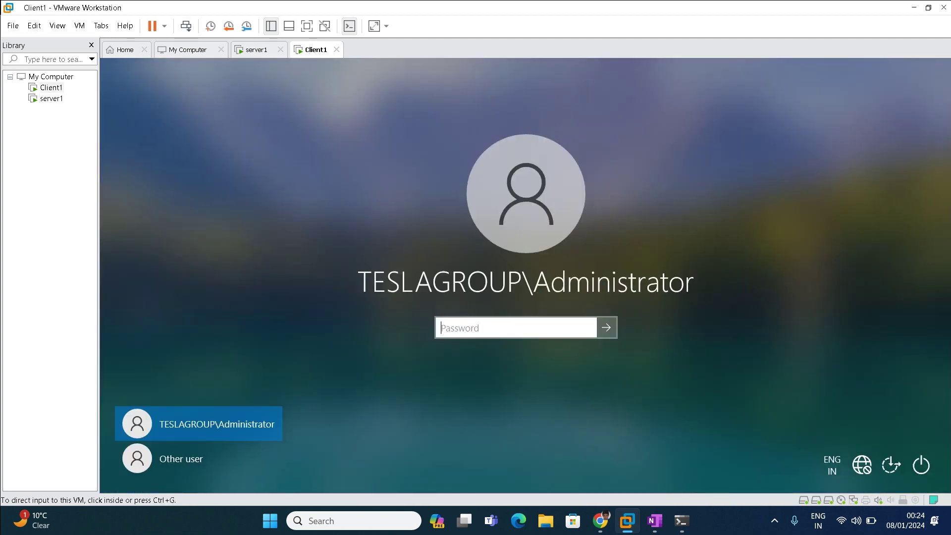
Sign in to Client1, then close its Notepad and command prompt windows
{"action": "key", "text": "ctrl+g"}
{"action": "type", "text": "•••••••••"}
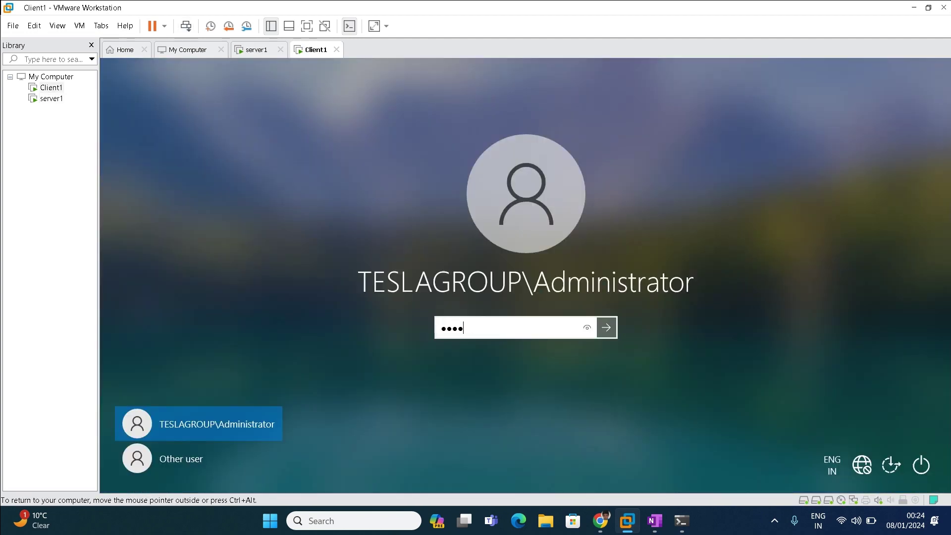
{"action": "key", "text": "Return"}
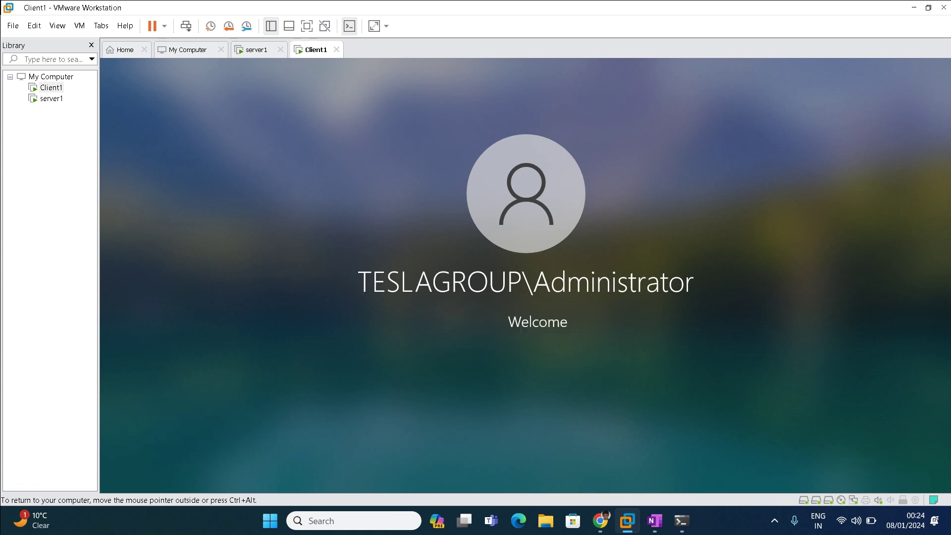
{"action": "key", "text": "ctrl+g"}
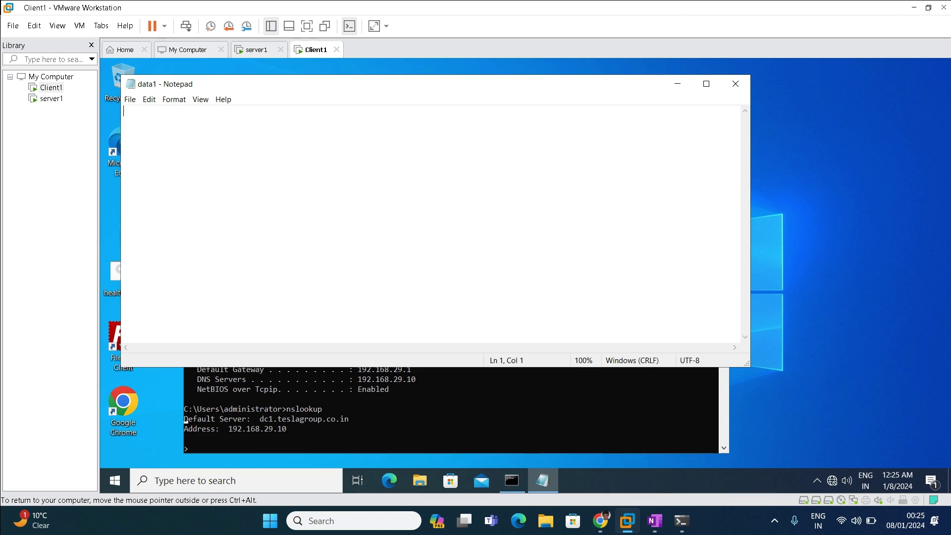
{"action": "left_click", "coordinate": [736, 84]}
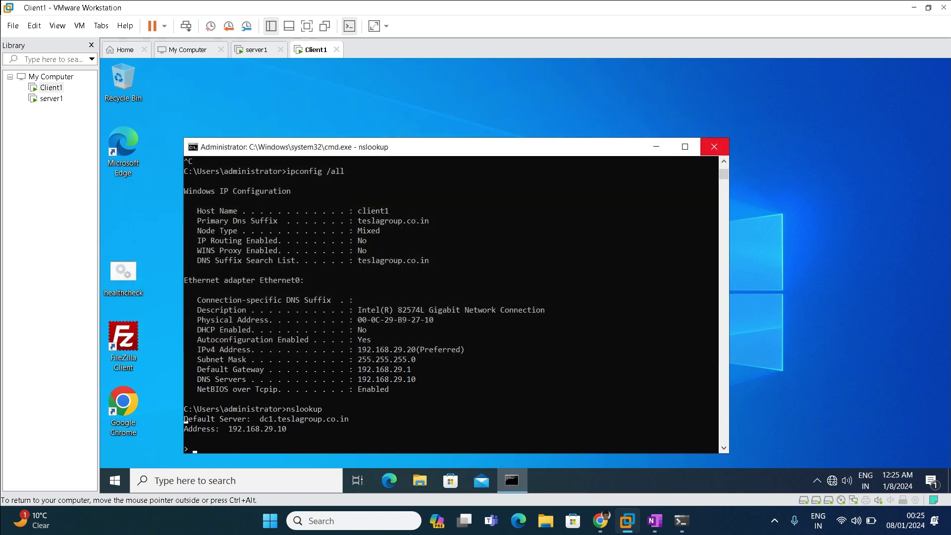
{"action": "left_click", "coordinate": [715, 146]}
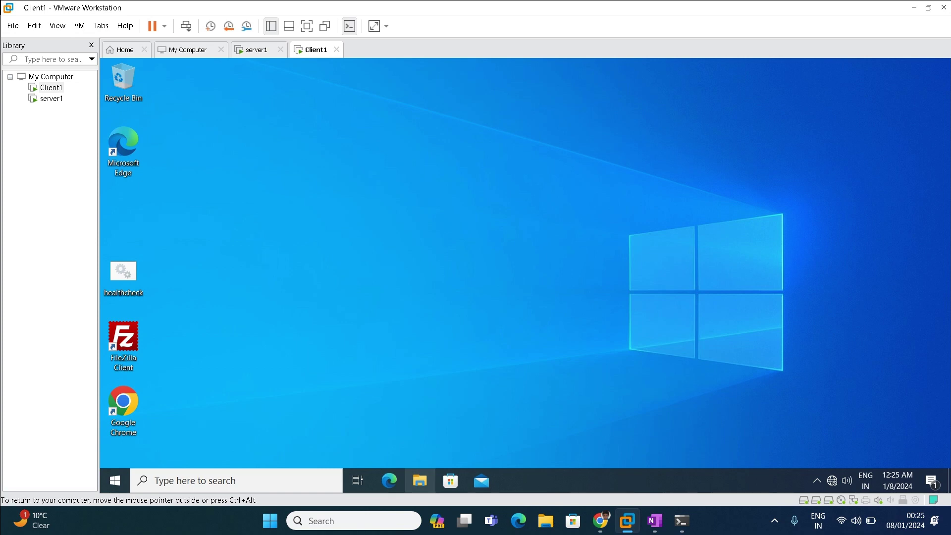
Browse Client1's My Data (D:) drive into the Project1 folder
{"action": "left_click", "coordinate": [419, 481]}
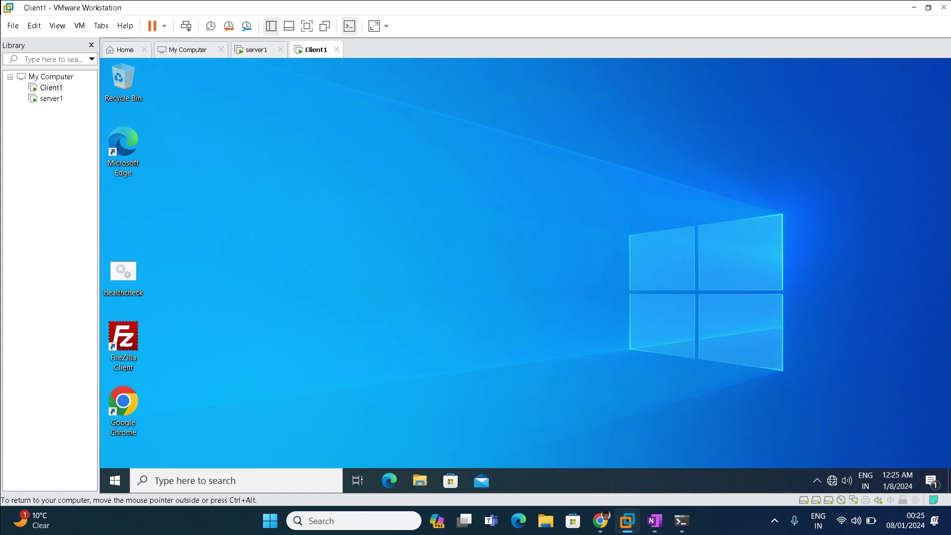
{"action": "left_click", "coordinate": [221, 298]}
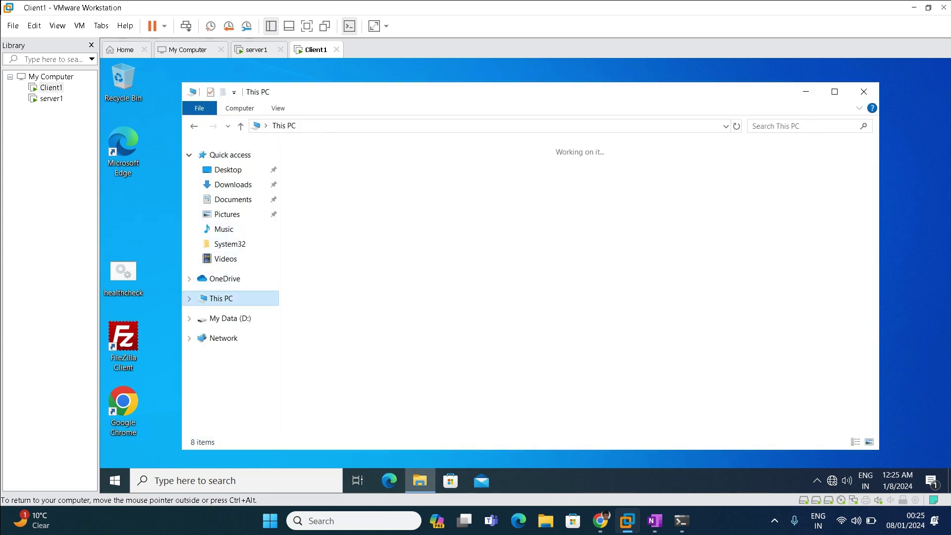
{"action": "left_click", "coordinate": [347, 292]}
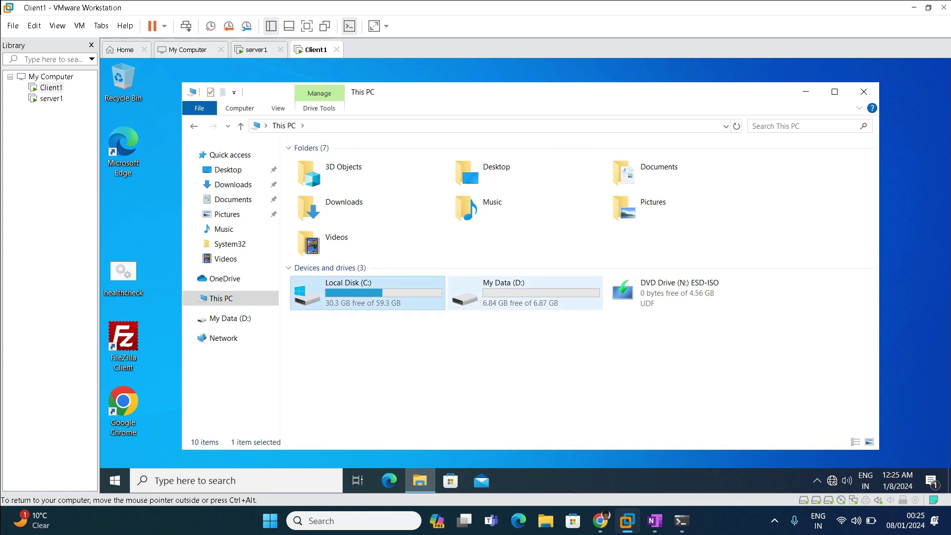
{"action": "double_click", "coordinate": [525, 292]}
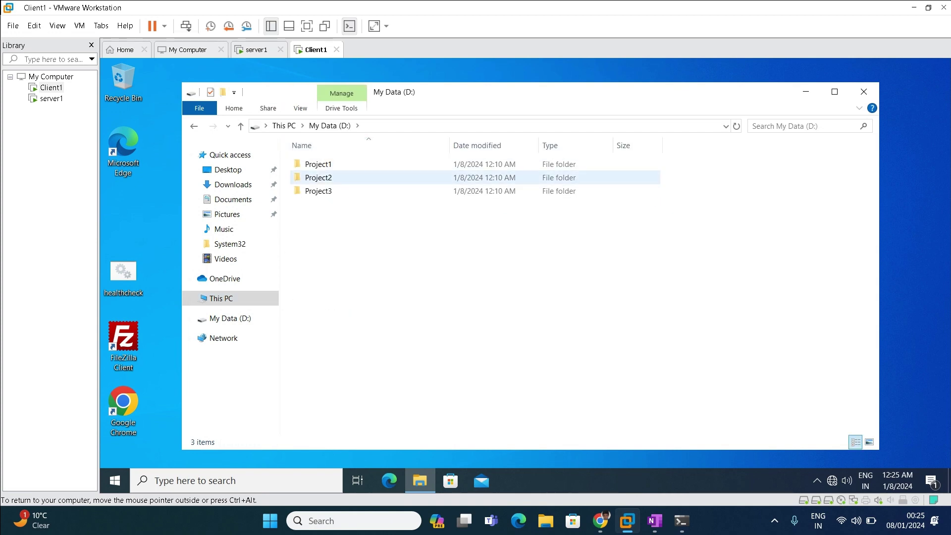
{"action": "left_click", "coordinate": [318, 164]}
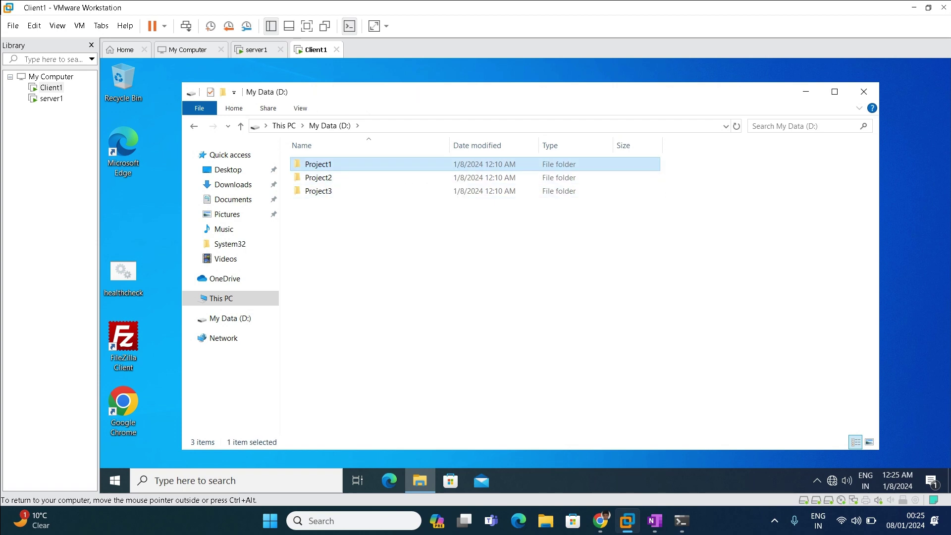
{"action": "double_click", "coordinate": [347, 164]}
{"action": "key", "text": "alt+Left"}
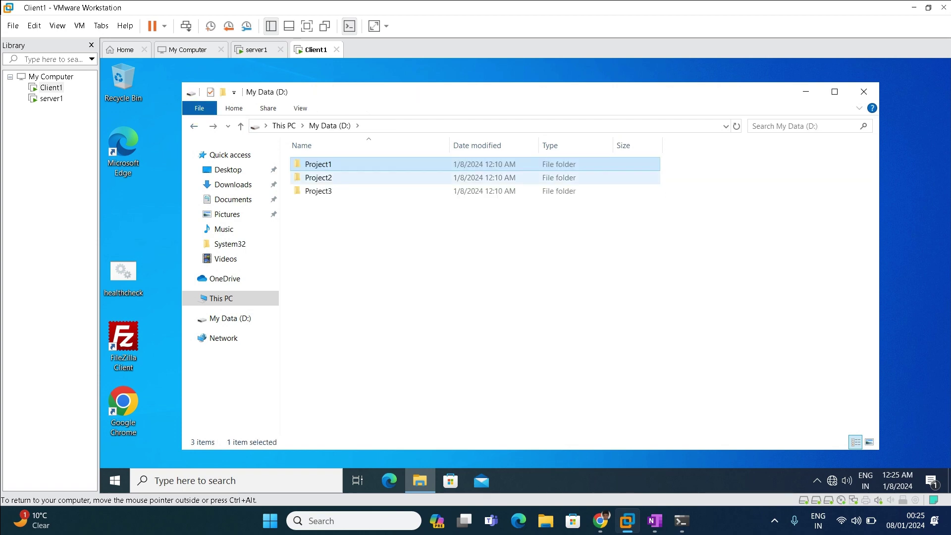
{"action": "key", "text": "alt+Right"}
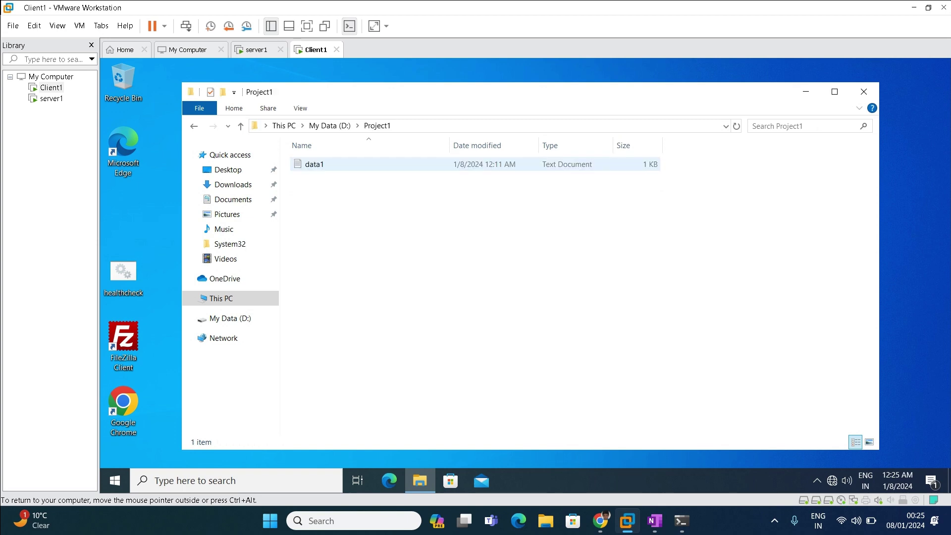
View the data1 text file, close the D: window, and switch to server1
{"action": "double_click", "coordinate": [315, 164]}
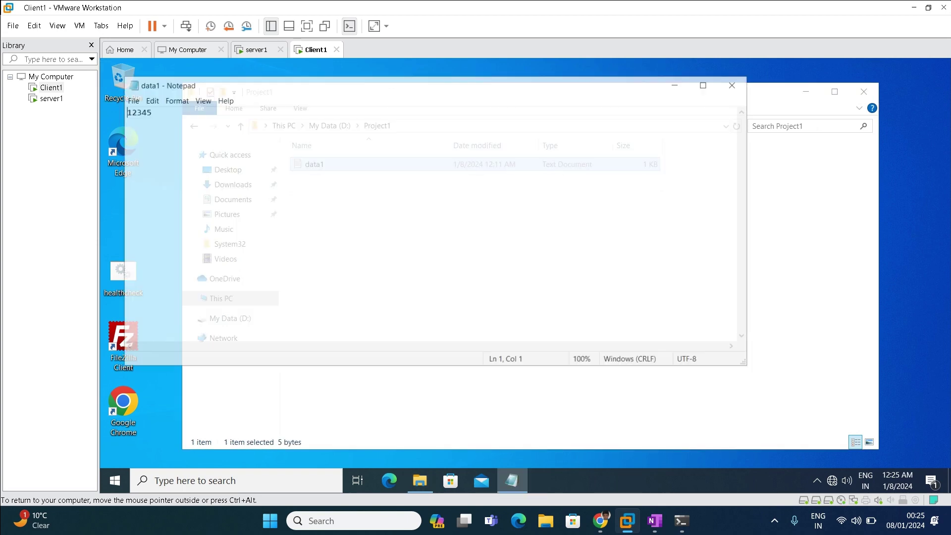
{"action": "left_click", "coordinate": [736, 84]}
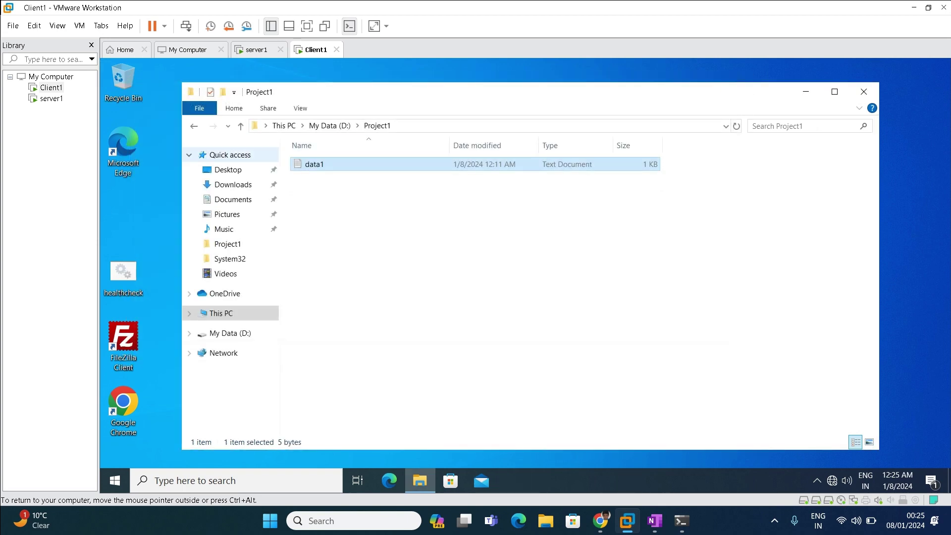
{"action": "key", "text": "alt+Left"}
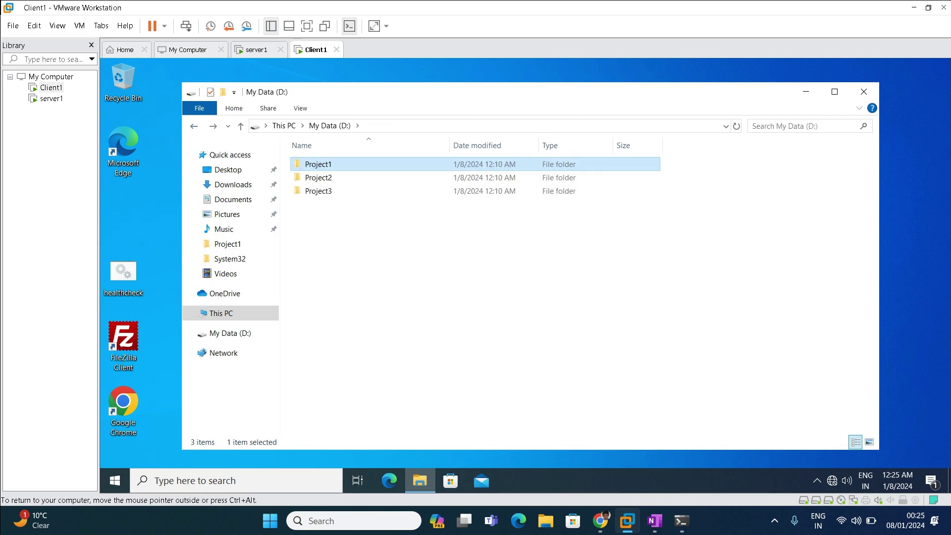
{"action": "left_click", "coordinate": [864, 91]}
{"action": "left_click", "coordinate": [256, 49]}
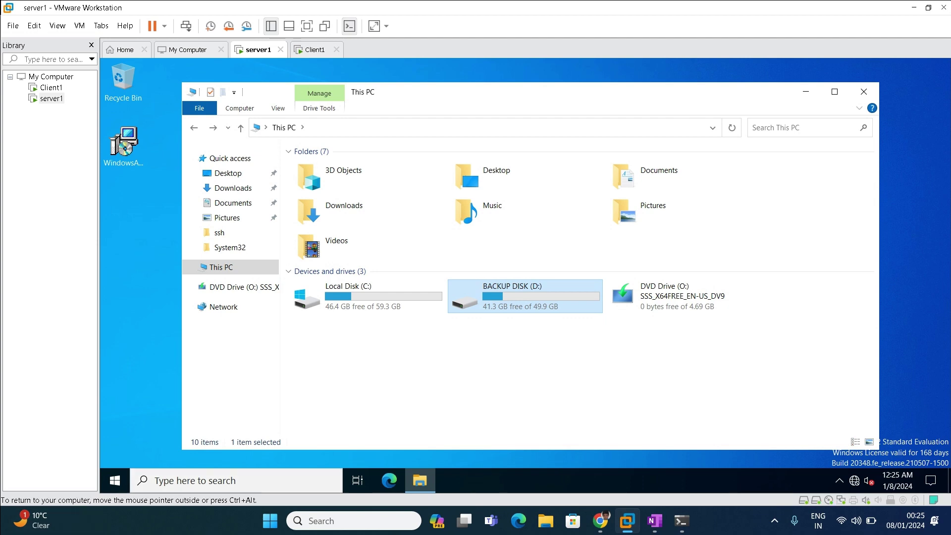
Launch Server Manager from Start, then Group Policy Management from its Tools menu
{"action": "left_click", "coordinate": [114, 481]}
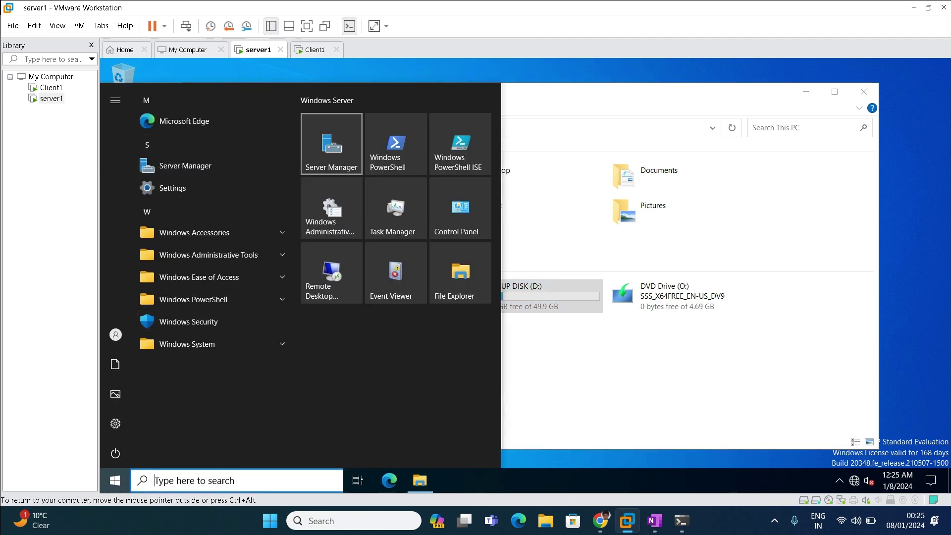
{"action": "left_click", "coordinate": [331, 148]}
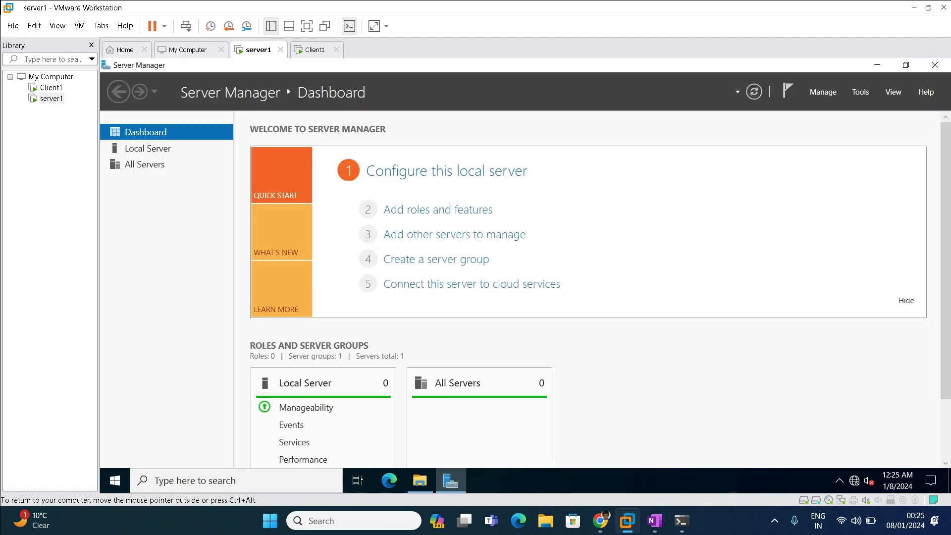
{"action": "left_click", "coordinate": [860, 92]}
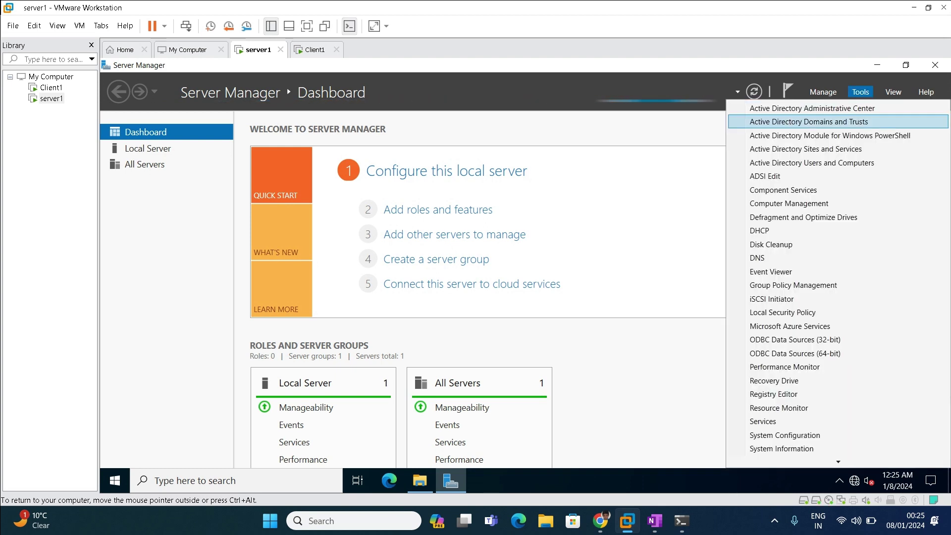
{"action": "left_click", "coordinate": [793, 285]}
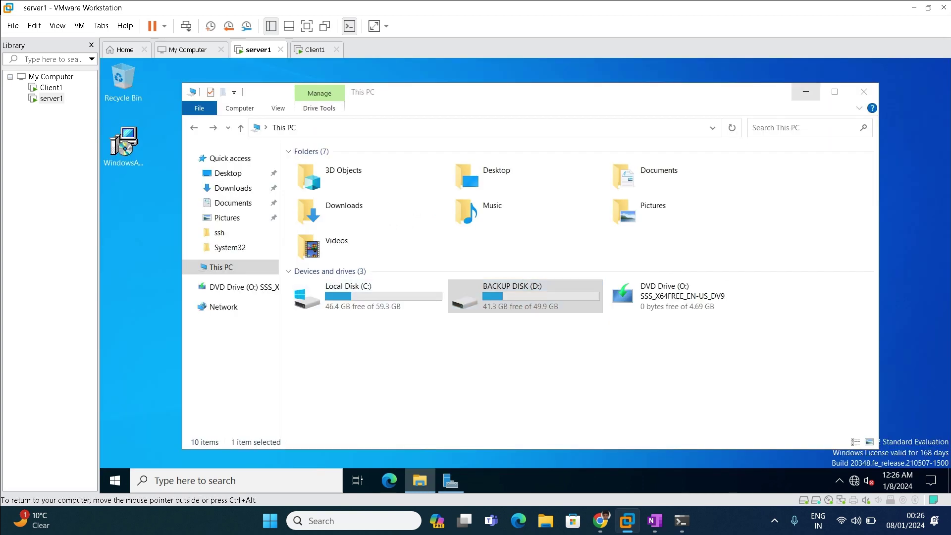
Minimize This PC, expand teslagroup.co.in, and select its Group Policy Objects node
{"action": "left_click", "coordinate": [806, 92]}
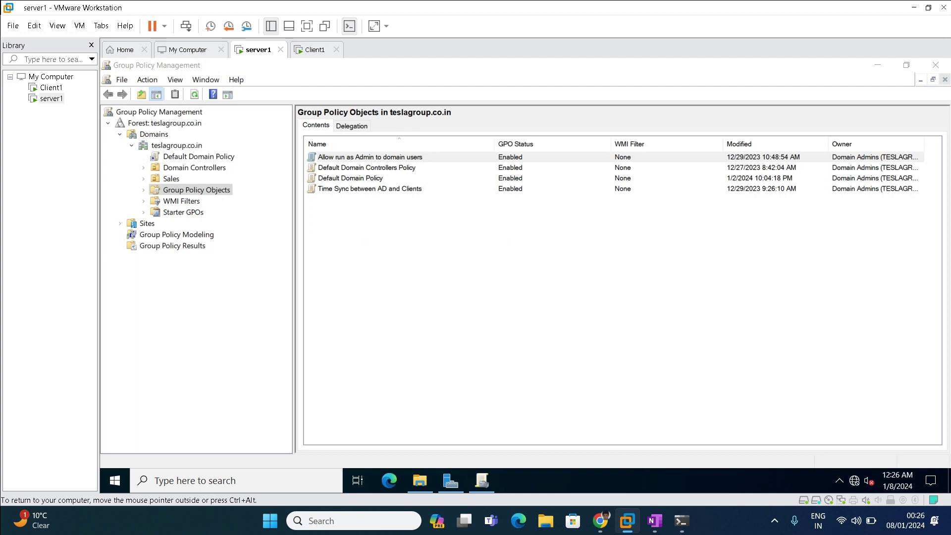
{"action": "left_click", "coordinate": [131, 145]}
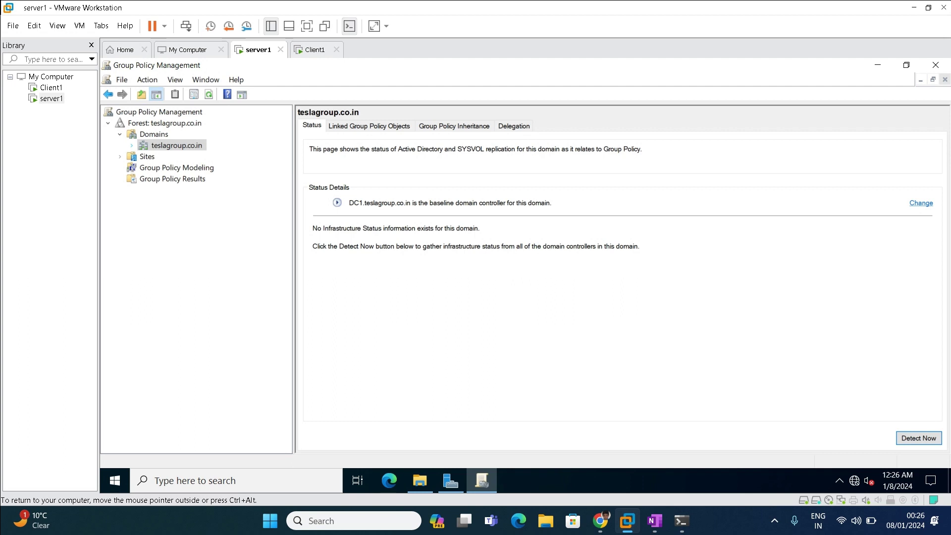
{"action": "left_click", "coordinate": [131, 145]}
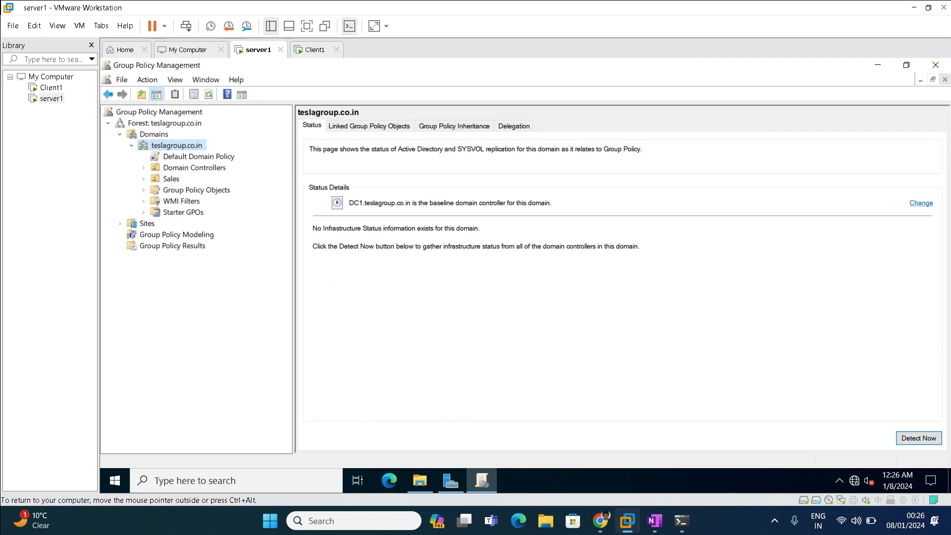
{"action": "left_click", "coordinate": [197, 189]}
Add a GPO named 'Deny user create and rename folders' under Group Policy Objects
{"action": "right_click", "coordinate": [204, 188]}
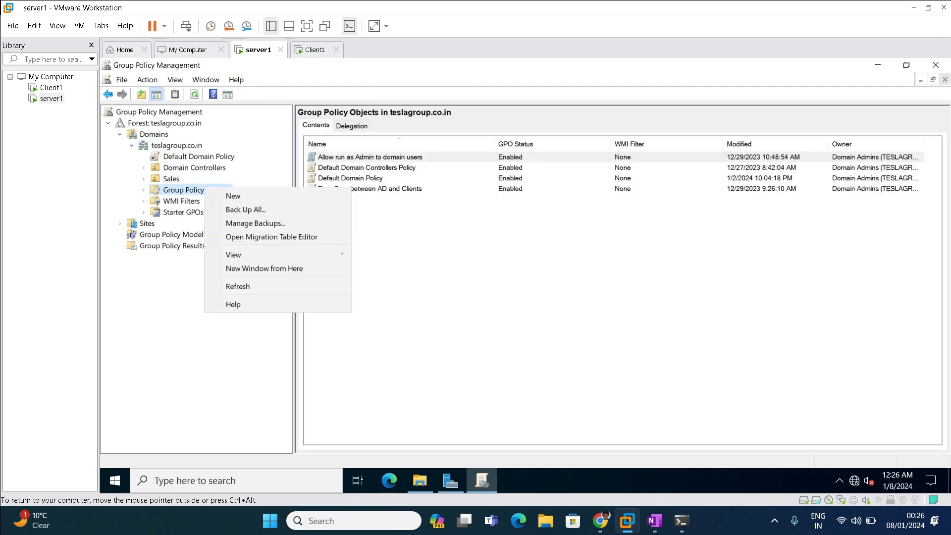
{"action": "key", "text": "Return"}
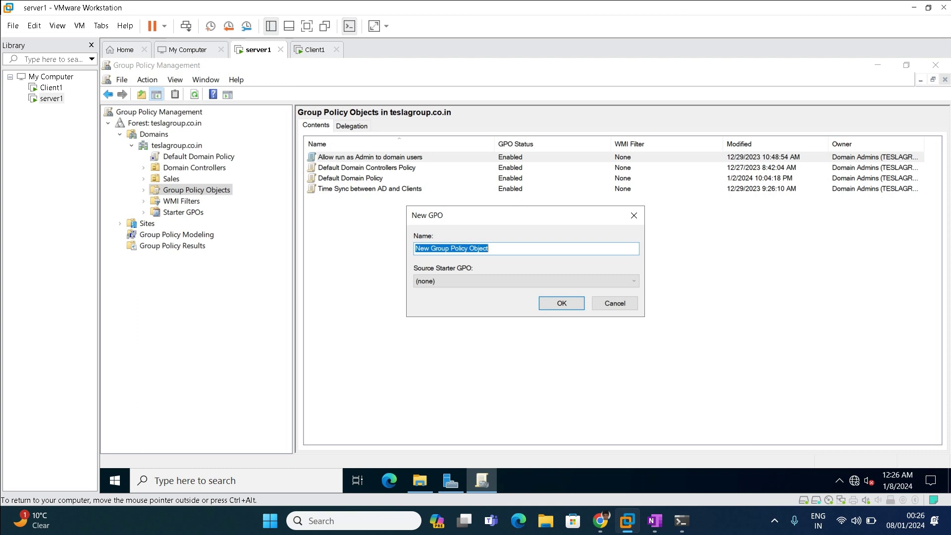
{"action": "type", "text": "Denay use"}
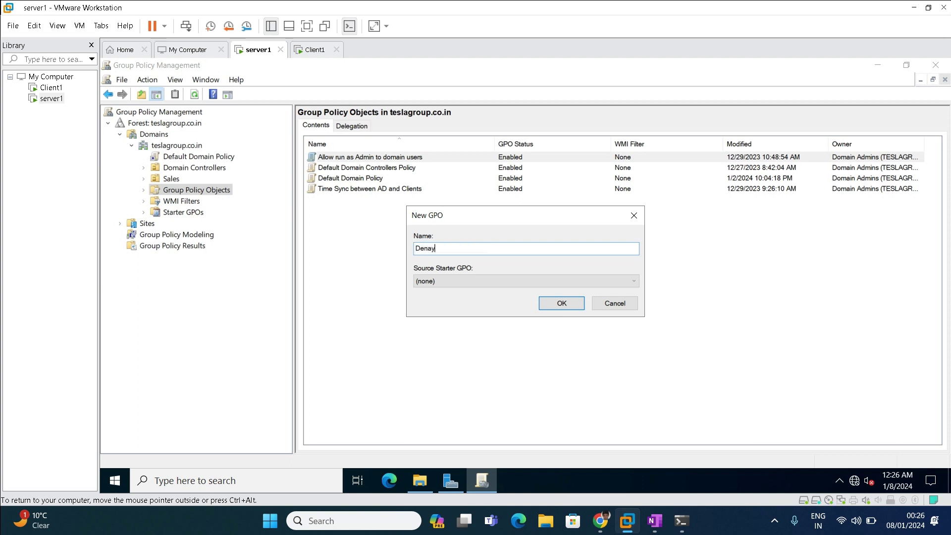
{"action": "key", "text": "BackSpace"}
{"action": "key", "text": "BackSpace"}
{"action": "key", "text": "BackSpace"}
{"action": "key", "text": "BackSpace"}
{"action": "key", "text": "BackSpace"}
{"action": "key", "text": "BackSpace"}
{"action": "key", "text": "BackSpace"}
{"action": "type", "text": "ny user"}
{"action": "type", "text": " cont"}
{"action": "key", "text": "BackSpace"}
{"action": "key", "text": "BackSpace"}
{"action": "key", "text": "BackSpace"}
{"action": "type", "text": "reate"}
{"action": "key", "text": "BackSpace"}
{"action": "key", "text": "BackSpace"}
{"action": "type", "text": "and rename folders"}
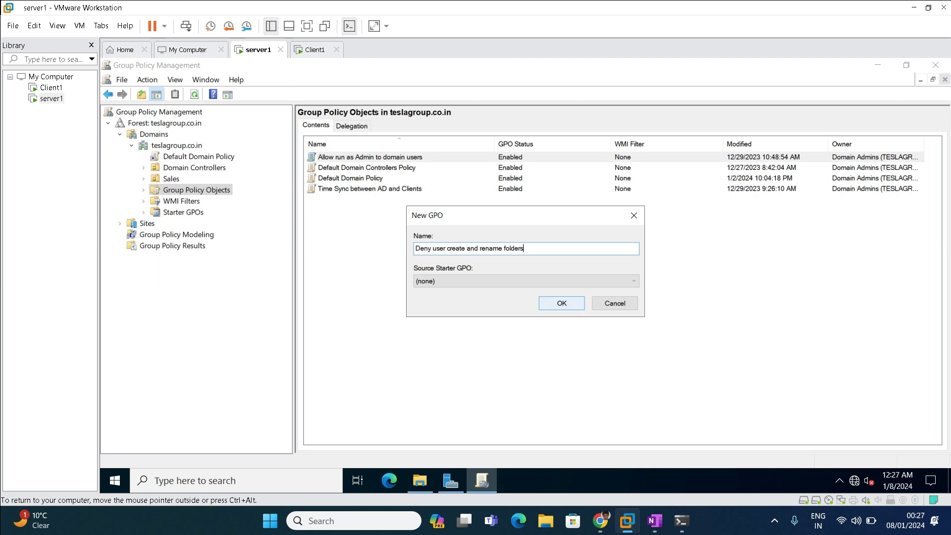
{"action": "key", "text": "Return"}
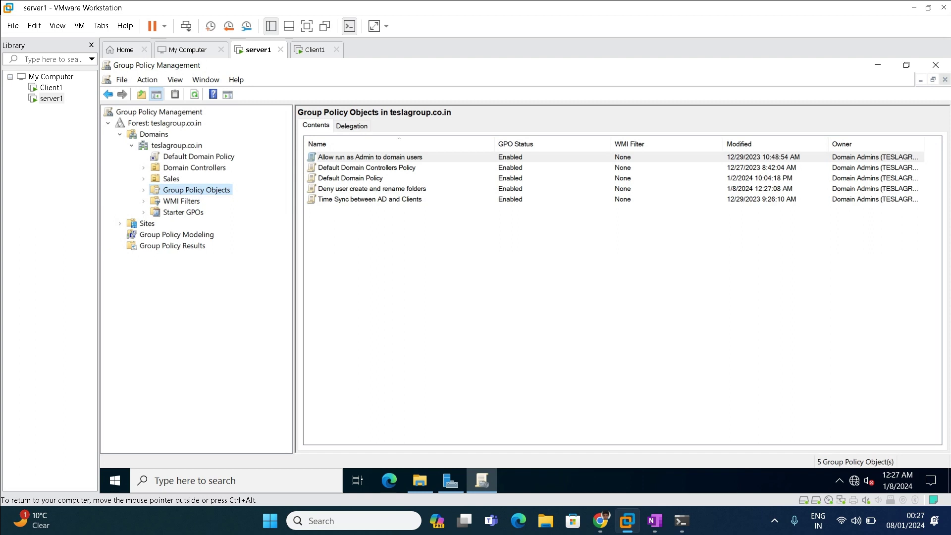
Open the 'Deny user create and rename folders' GPO in the Group Policy Management Editor
{"action": "left_click", "coordinate": [404, 188]}
{"action": "right_click", "coordinate": [403, 189]}
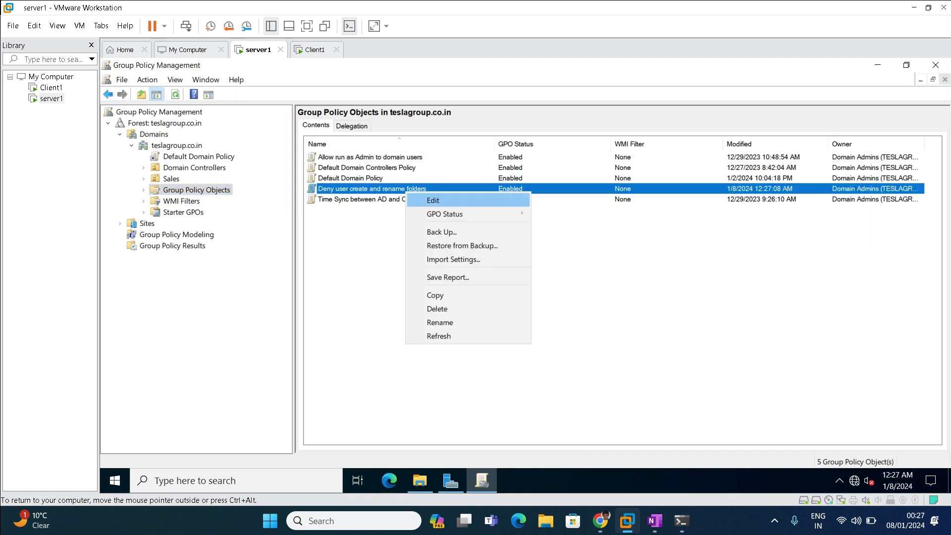
{"action": "left_click", "coordinate": [422, 200]}
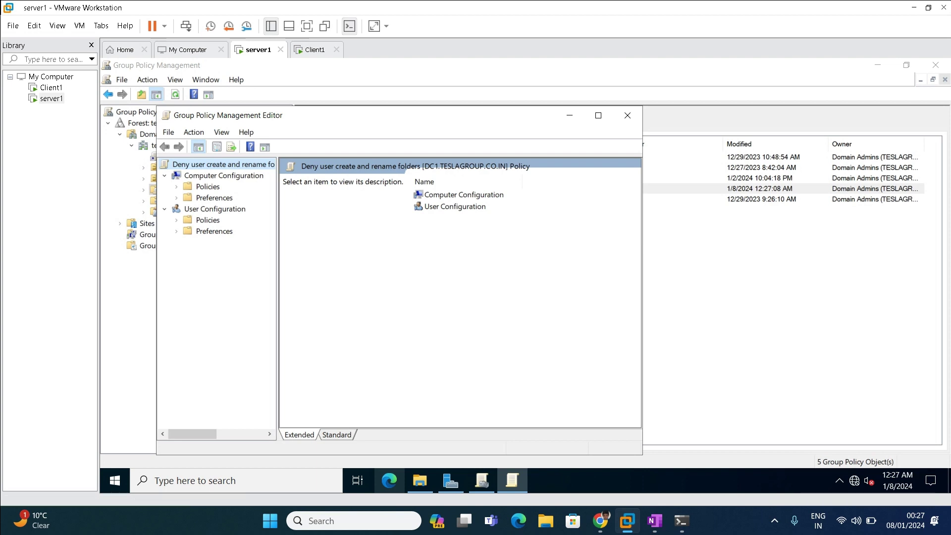
Expand Computer Policies > Windows Settings > Security Settings and select File System
{"action": "left_click", "coordinate": [176, 186]}
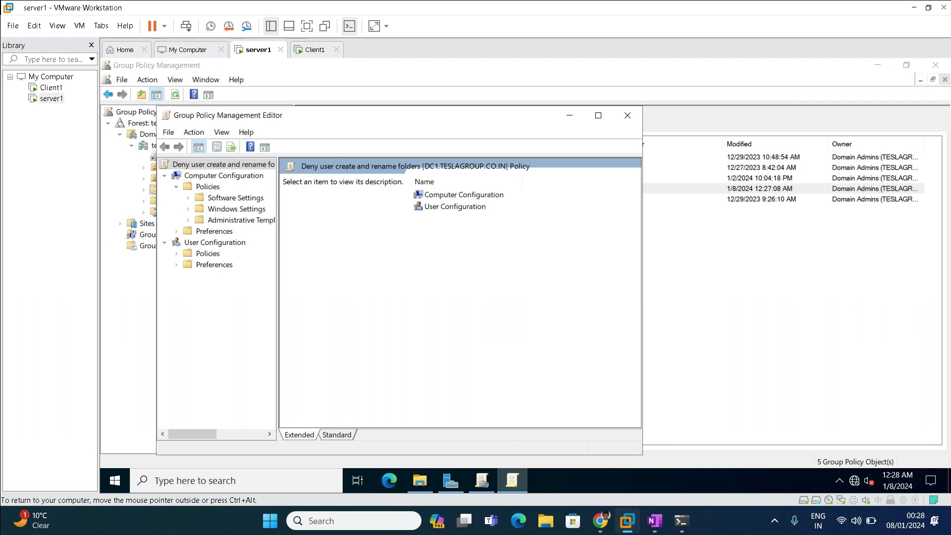
{"action": "left_click", "coordinate": [188, 208]}
{"action": "left_click", "coordinate": [599, 115]}
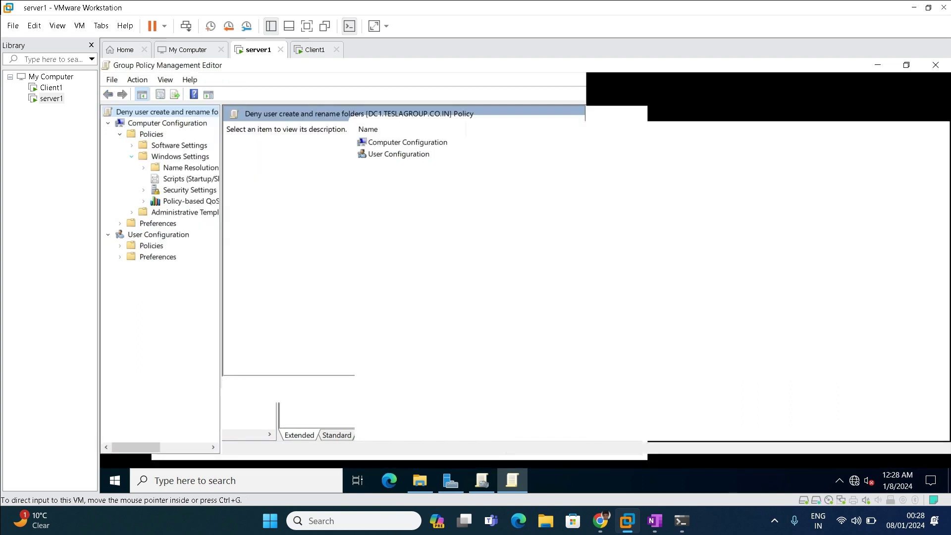
{"action": "left_click_drag", "start_coordinate": [221, 277], "coordinate": [417, 277]}
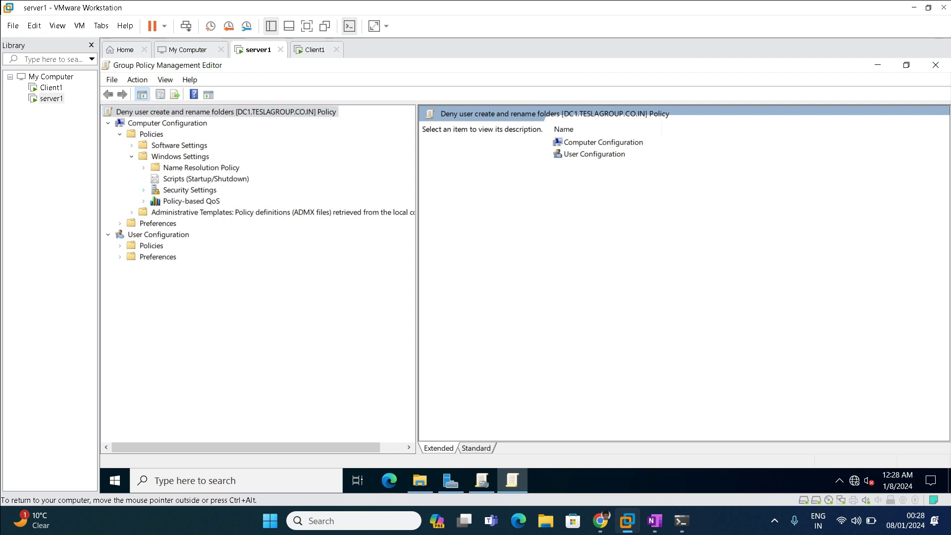
{"action": "left_click", "coordinate": [144, 190]}
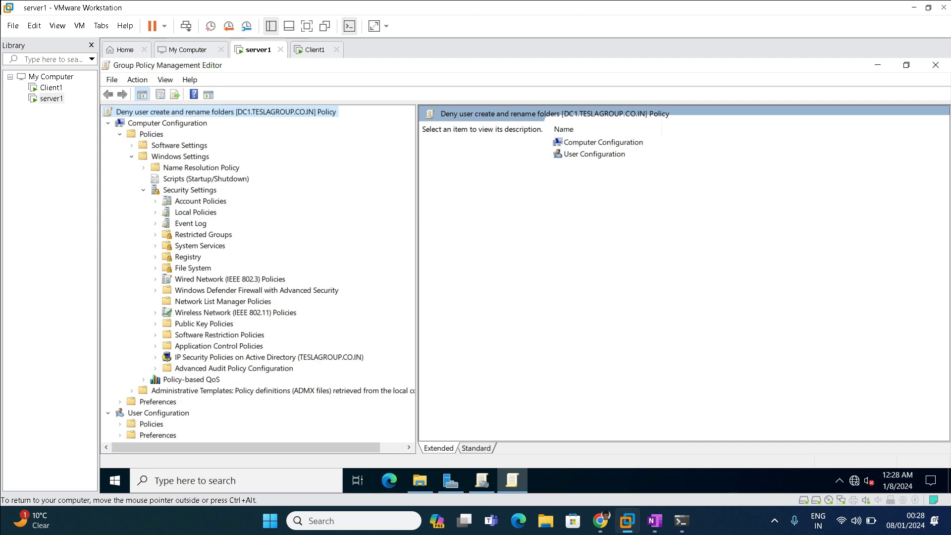
{"action": "left_click", "coordinate": [192, 267]}
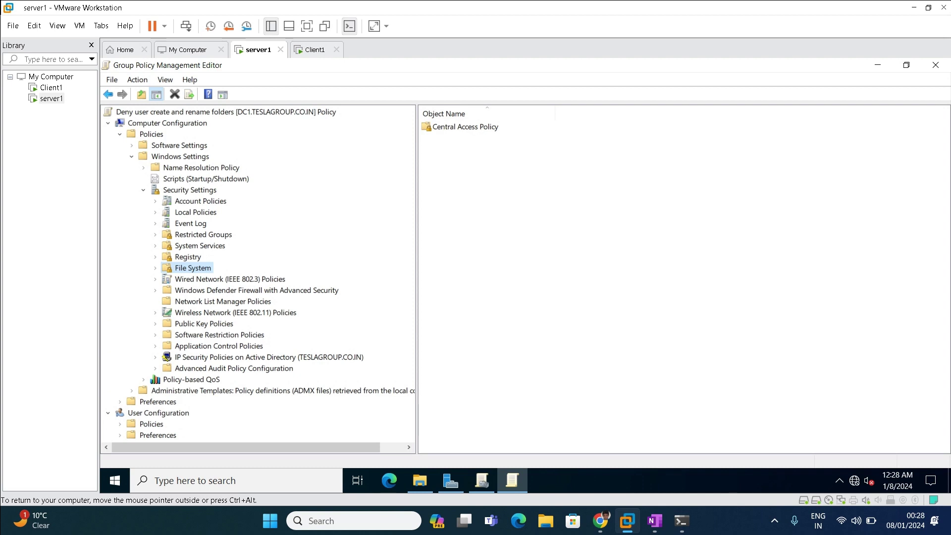
Add the BACKUP DISK (D:) drive as a File System entry
{"action": "right_click", "coordinate": [459, 189]}
{"action": "key", "text": "Return"}
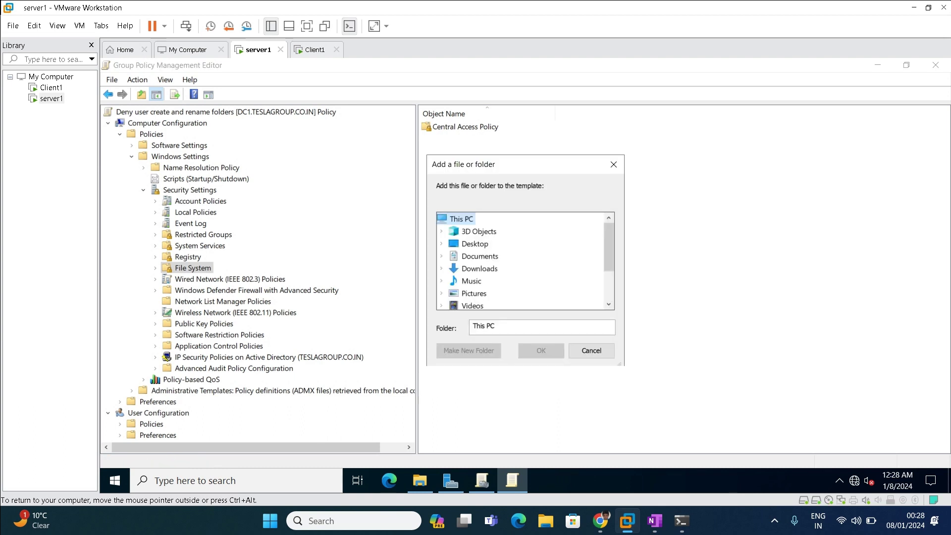
{"action": "scroll", "coordinate": [522, 262], "scroll_direction": "down", "scroll_amount": 2}
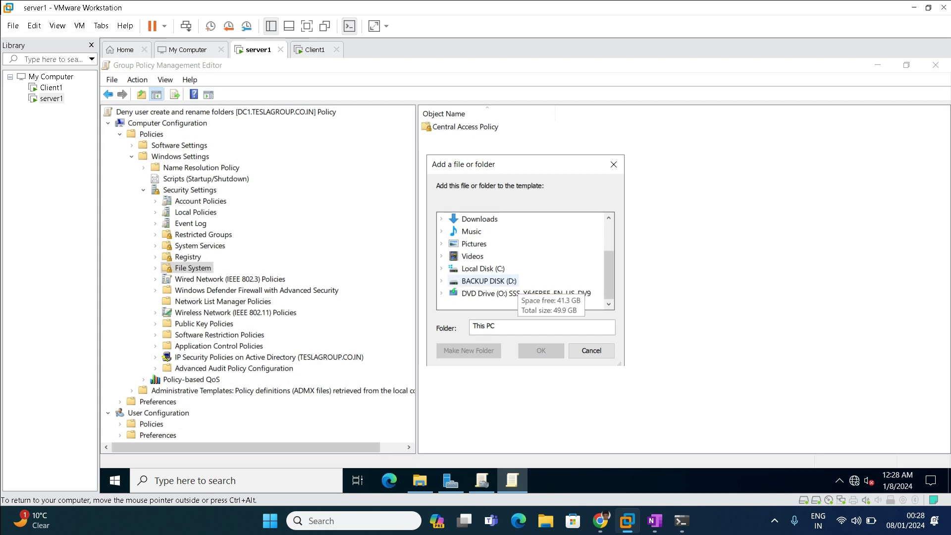
{"action": "left_click", "coordinate": [489, 280]}
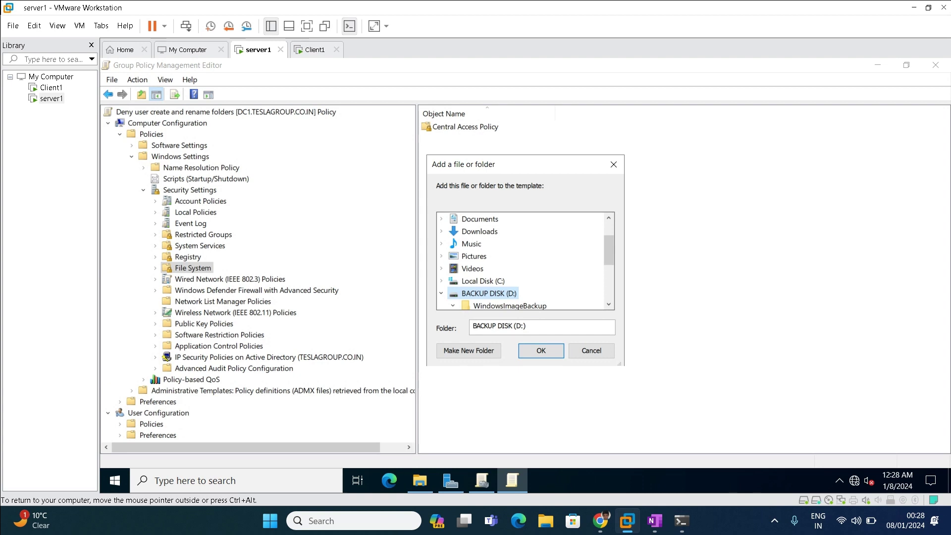
{"action": "left_click", "coordinate": [541, 350]}
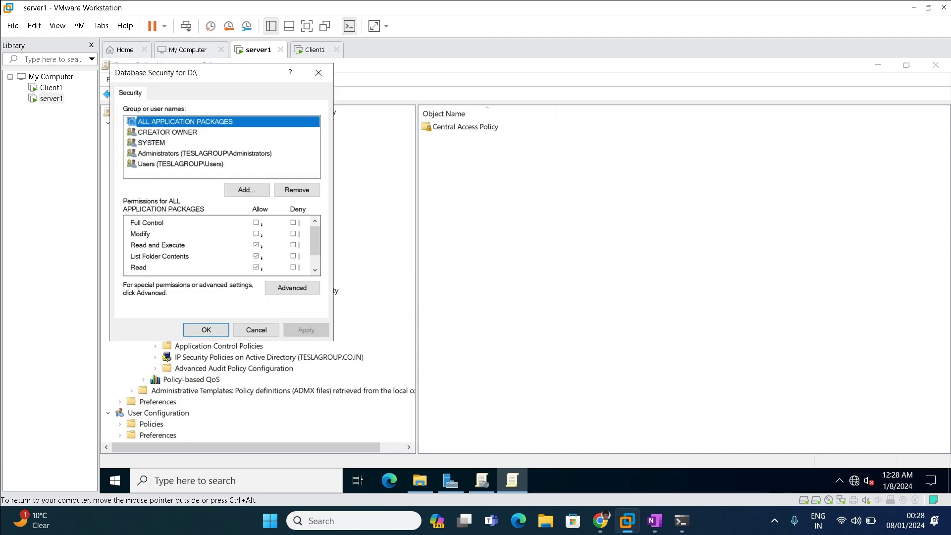
Select the Users entry in D:\'s security dialog and open its Advanced settings
{"action": "left_click_drag", "start_coordinate": [198, 73], "coordinate": [562, 117]}
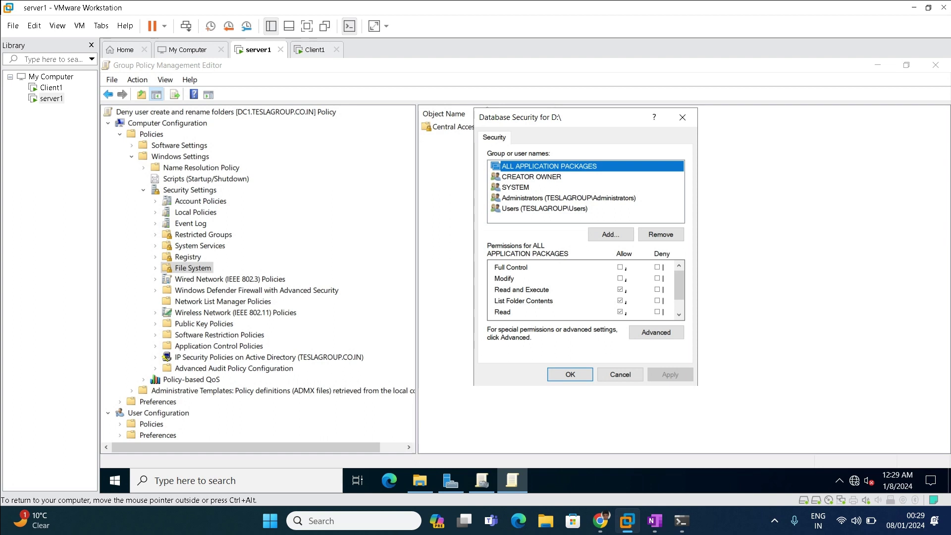
{"action": "left_click", "coordinate": [545, 209]}
{"action": "left_click", "coordinate": [656, 332]}
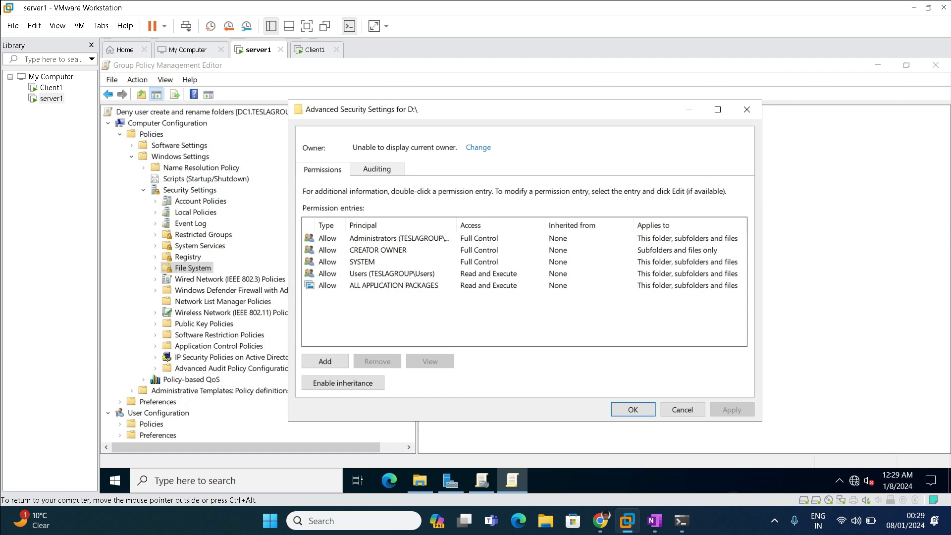
Start a new D:\ permission entry with the first domain user as its only principal
{"action": "left_click", "coordinate": [325, 361]}
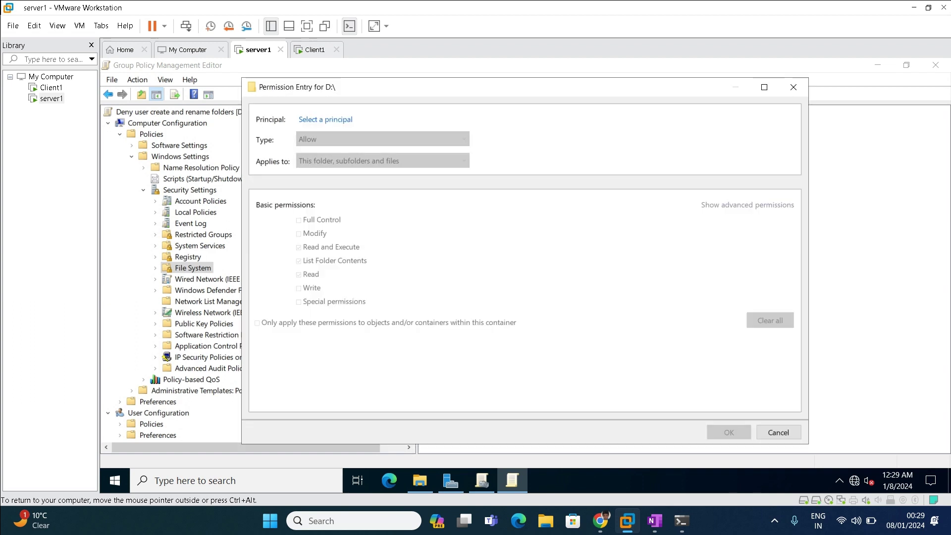
{"action": "left_click", "coordinate": [325, 119]}
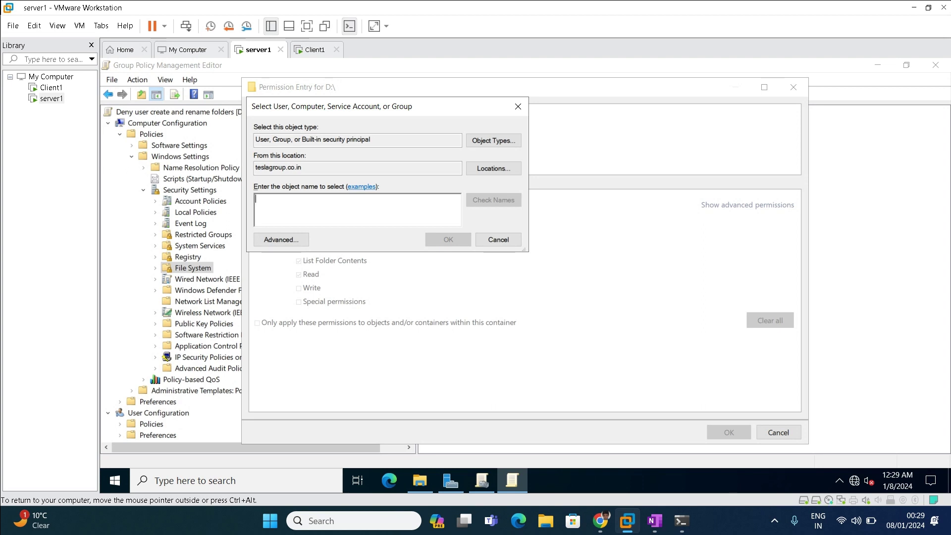
{"action": "type", "text": "murali"}
{"action": "key", "text": "alt+k"}
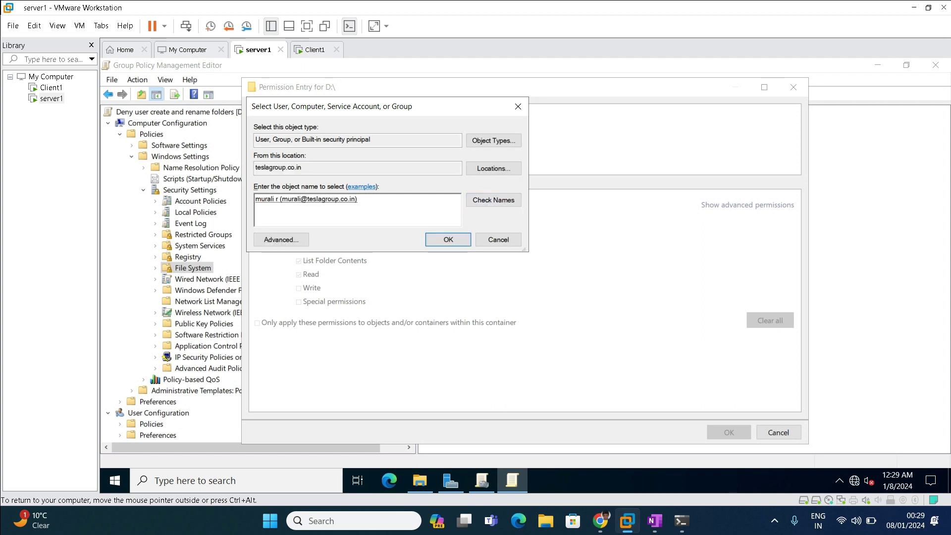
{"action": "type", "text": "pavan"}
{"action": "key", "text": "alt+k"}
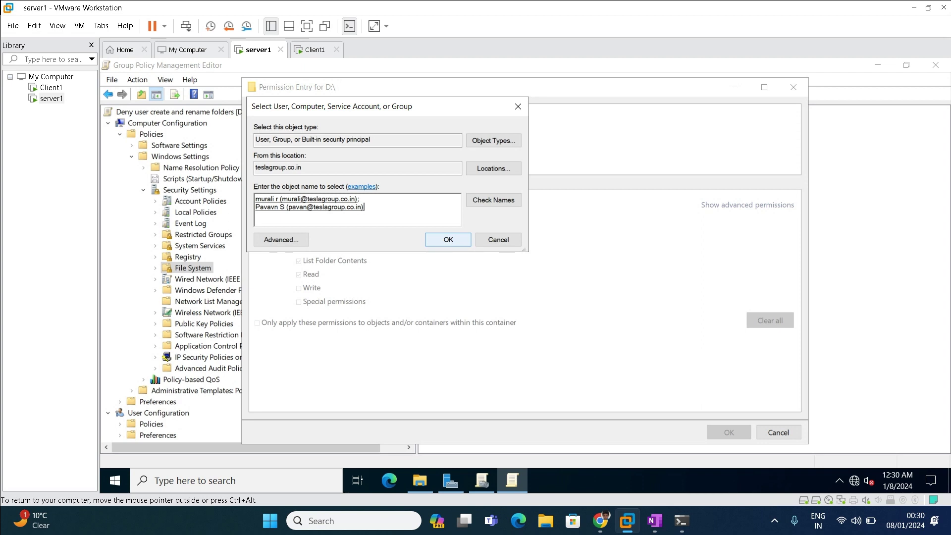
{"action": "left_click", "coordinate": [449, 240]}
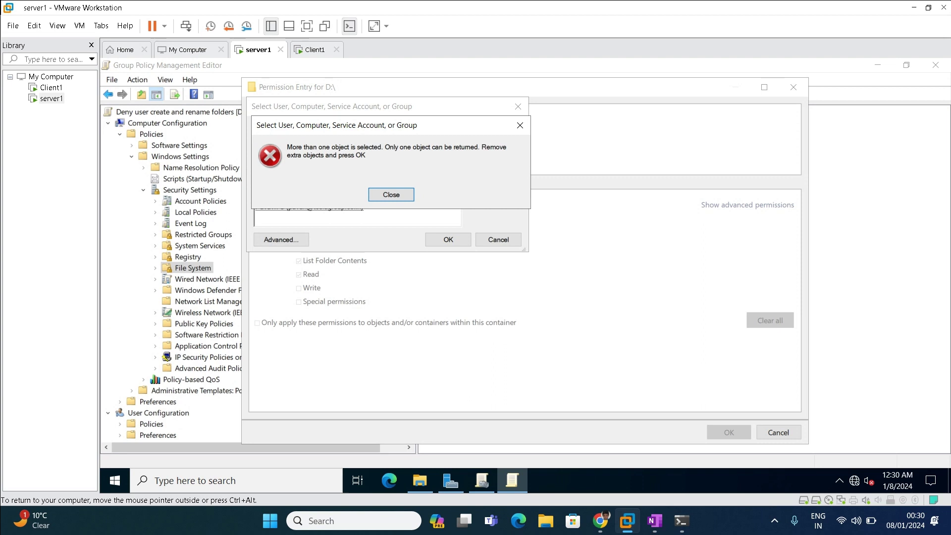
{"action": "key", "text": "Return"}
{"action": "double_click", "coordinate": [309, 206]}
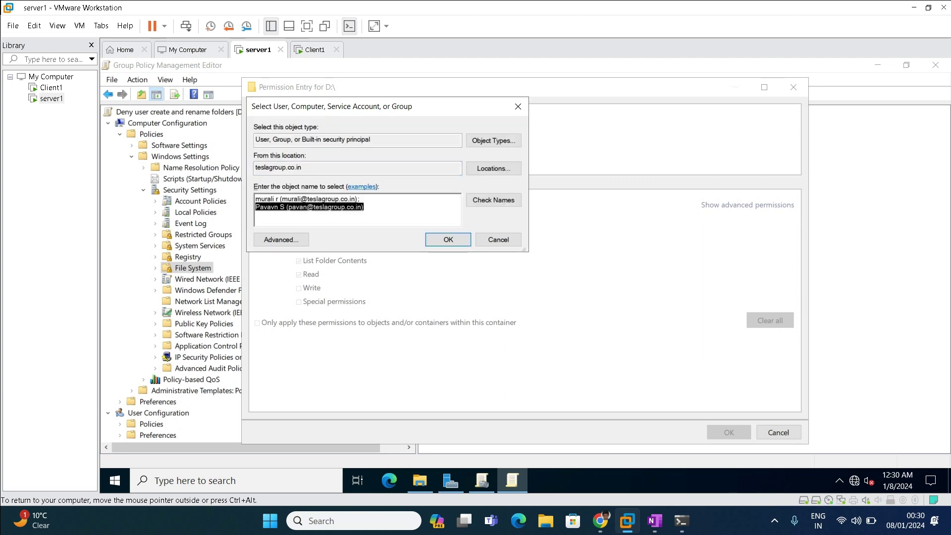
{"action": "key", "text": "BackSpace"}
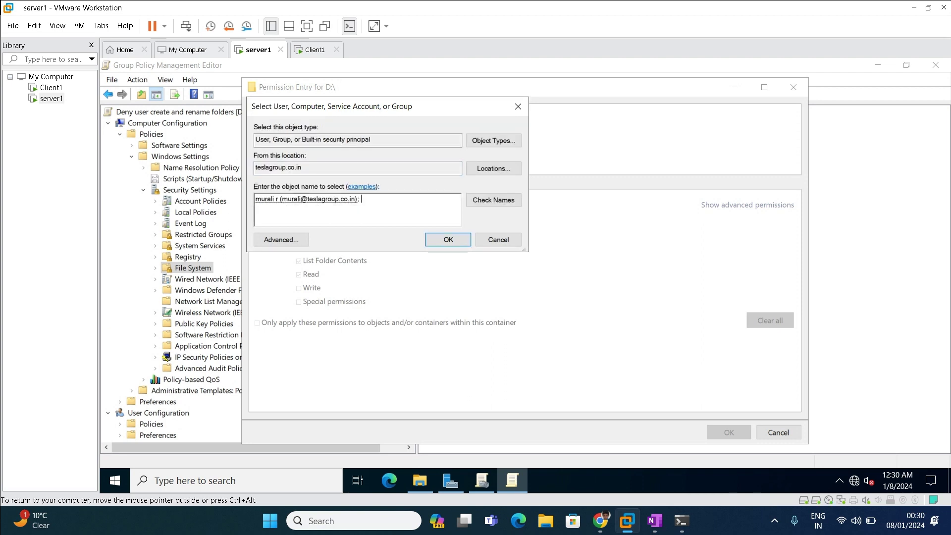
{"action": "key", "text": "Return"}
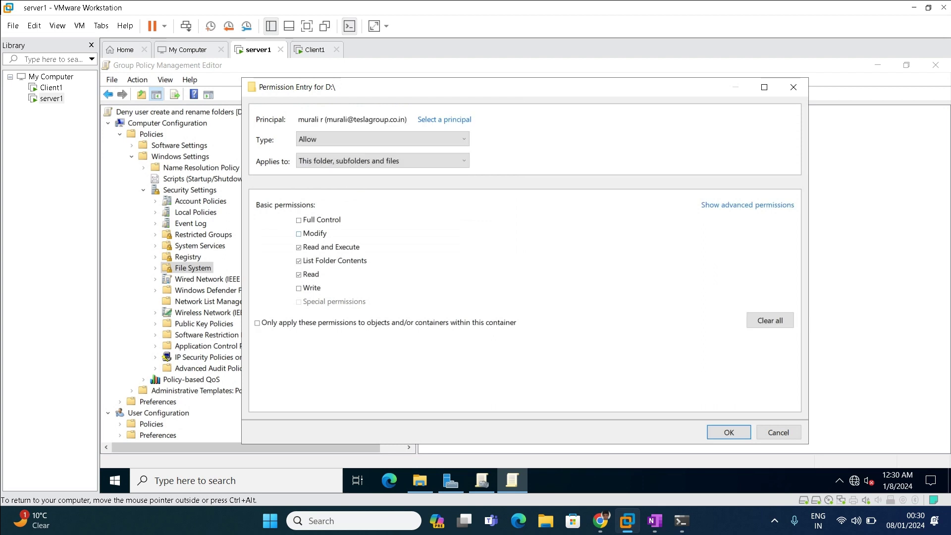
Clear all advanced permissions, allow only Read attributes, and save the entry
{"action": "left_click", "coordinate": [747, 205]}
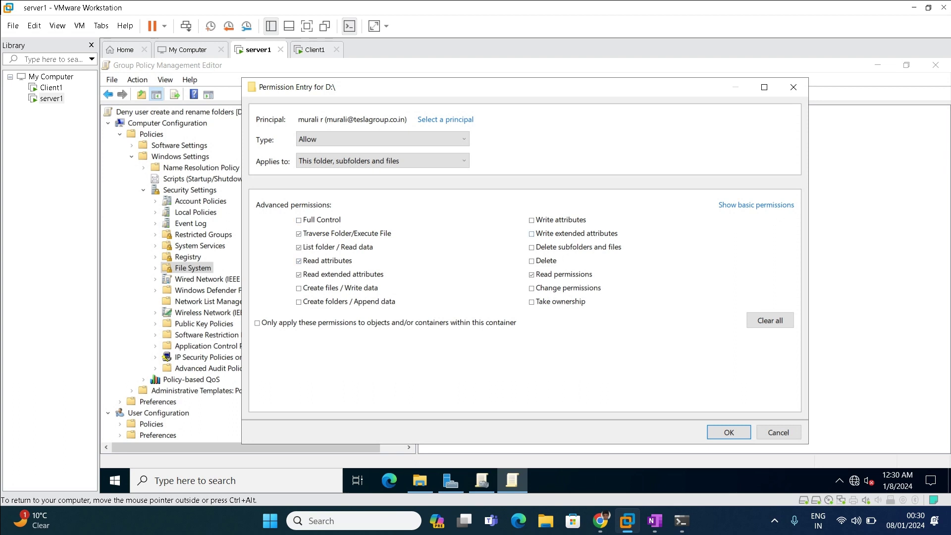
{"action": "left_click", "coordinate": [770, 321]}
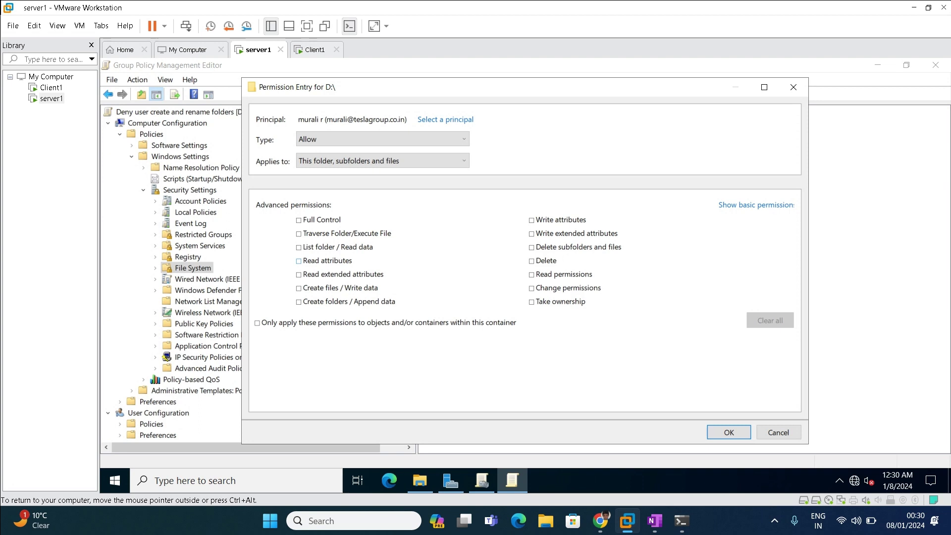
{"action": "left_click", "coordinate": [298, 261]}
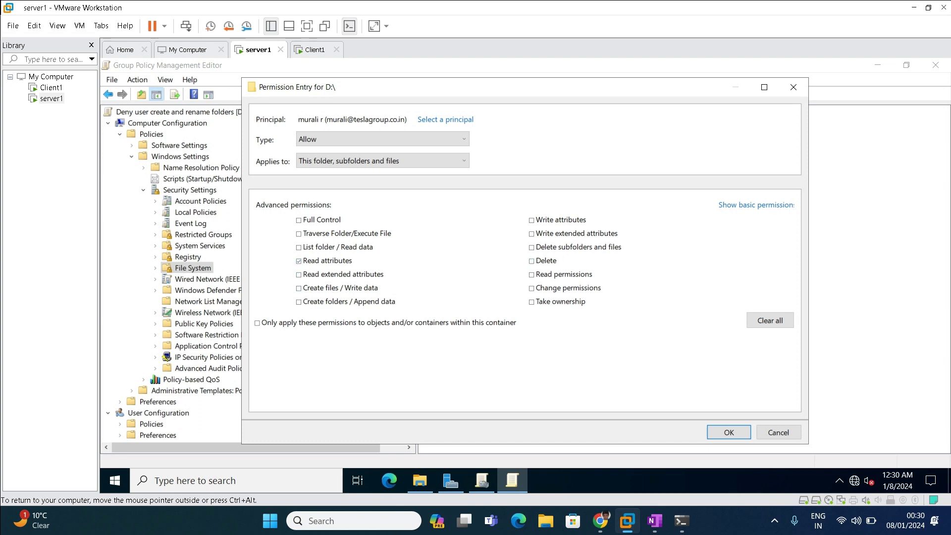
{"action": "left_click", "coordinate": [729, 432]}
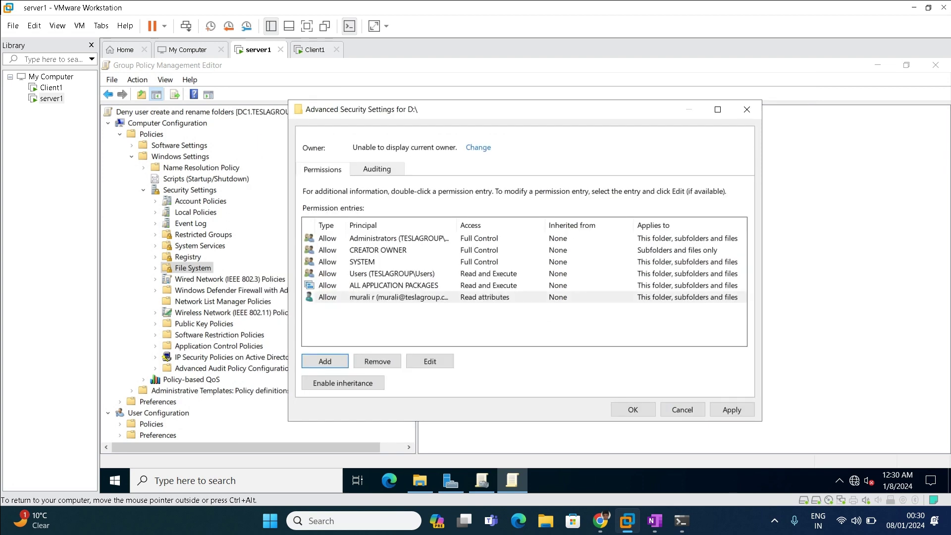
Add a D:\ permission entry for the second domain user, cleared to only Read attributes
{"action": "left_click", "coordinate": [325, 361]}
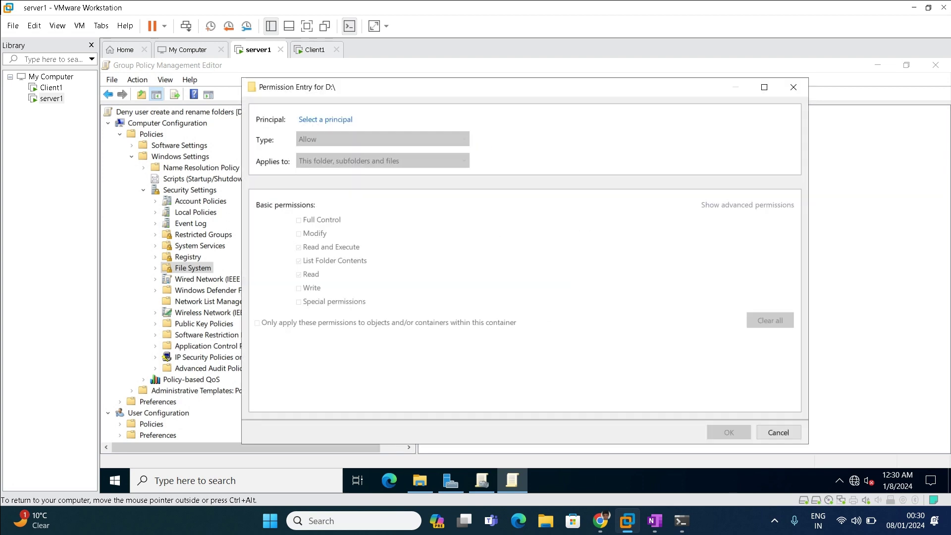
{"action": "left_click", "coordinate": [325, 119]}
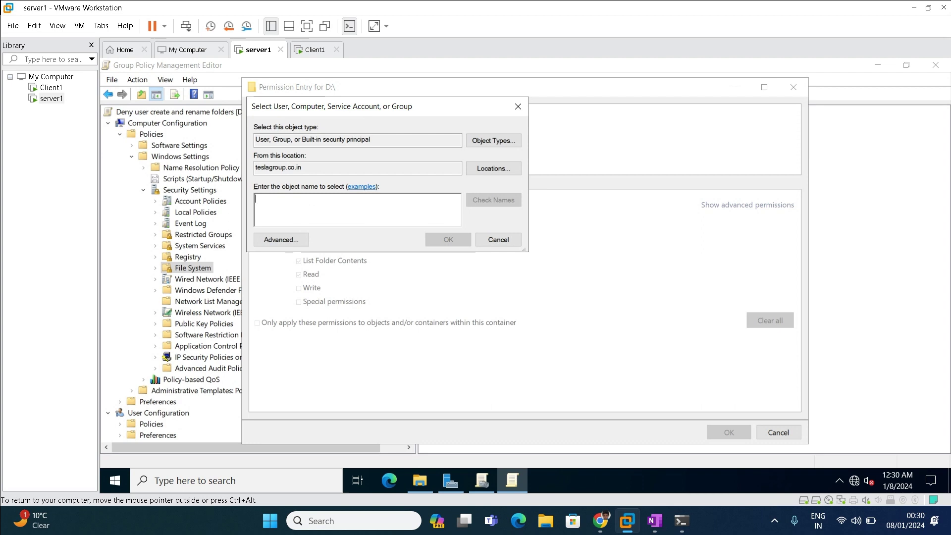
{"action": "type", "text": "pavan"}
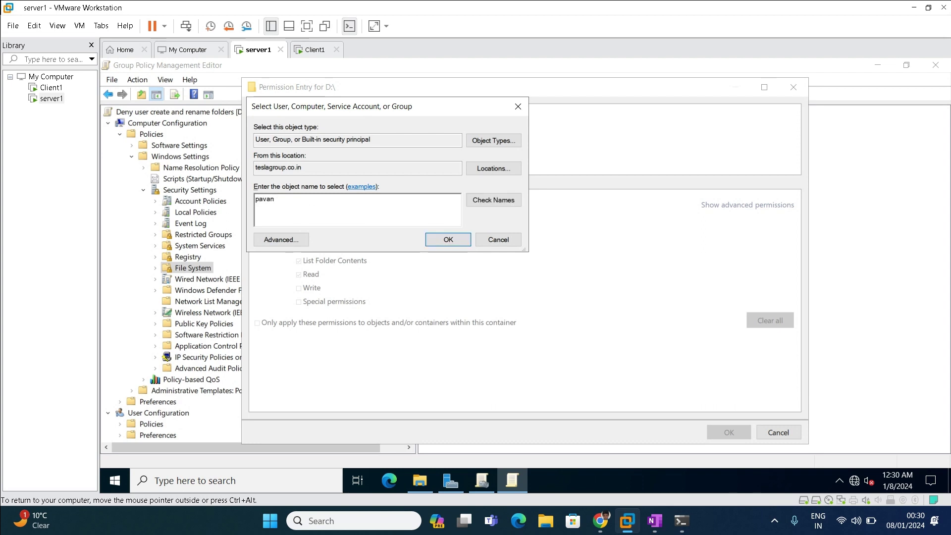
{"action": "left_click", "coordinate": [494, 200]}
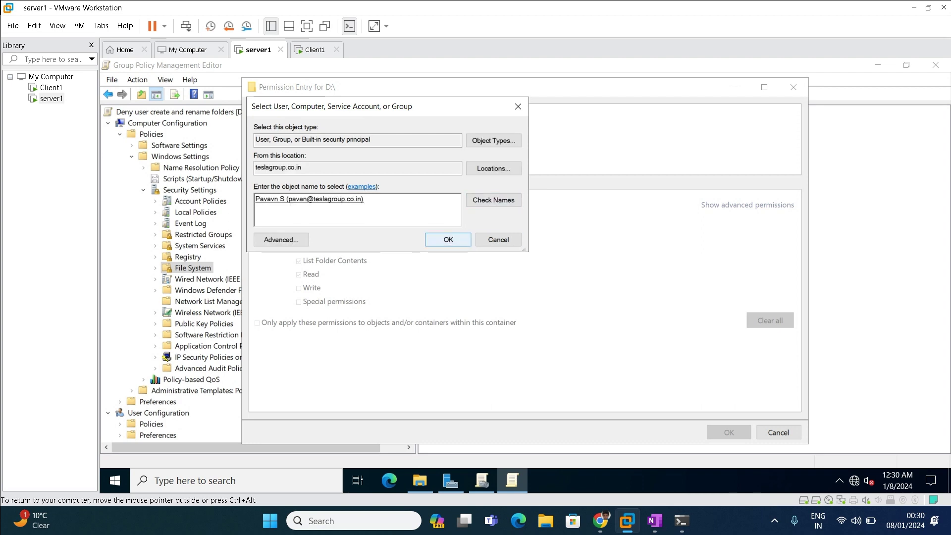
{"action": "left_click", "coordinate": [448, 240]}
{"action": "left_click", "coordinate": [747, 204]}
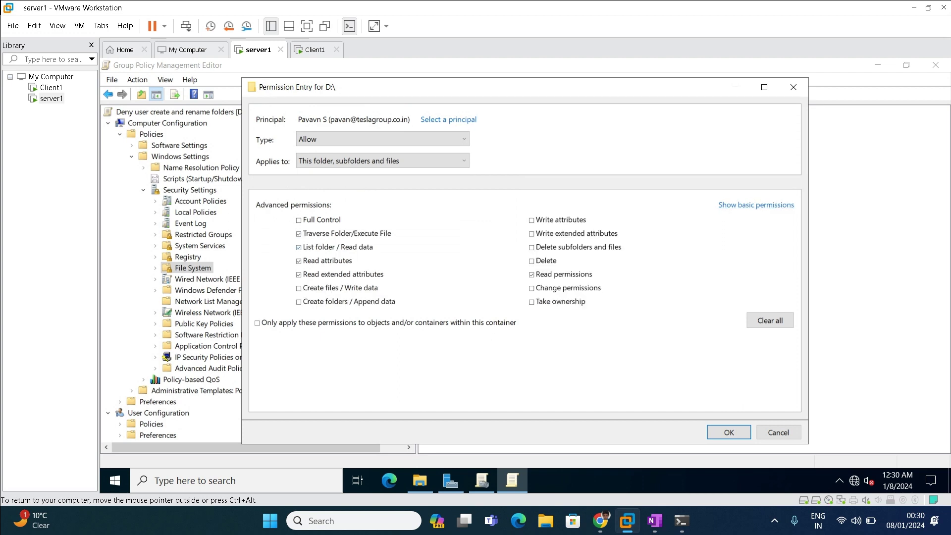
{"action": "left_click", "coordinate": [770, 320]}
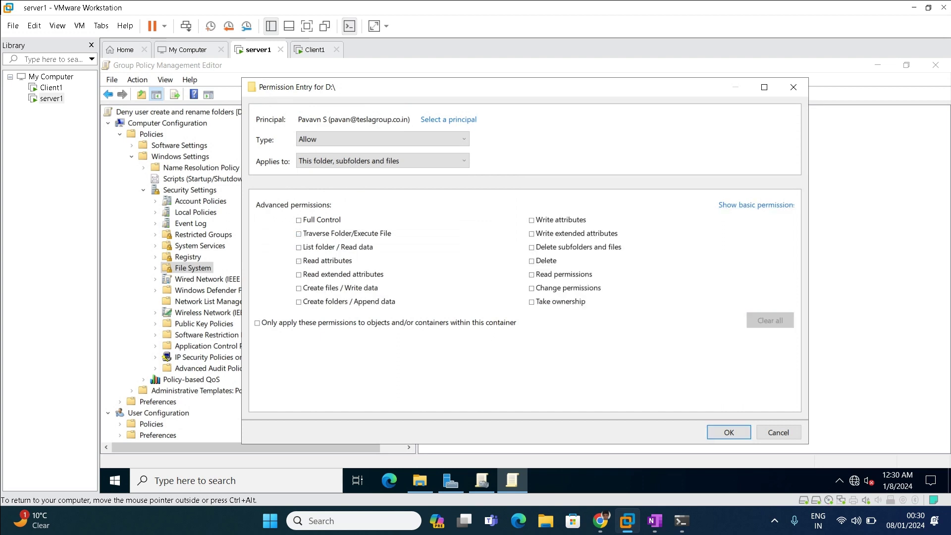
{"action": "left_click", "coordinate": [299, 260]}
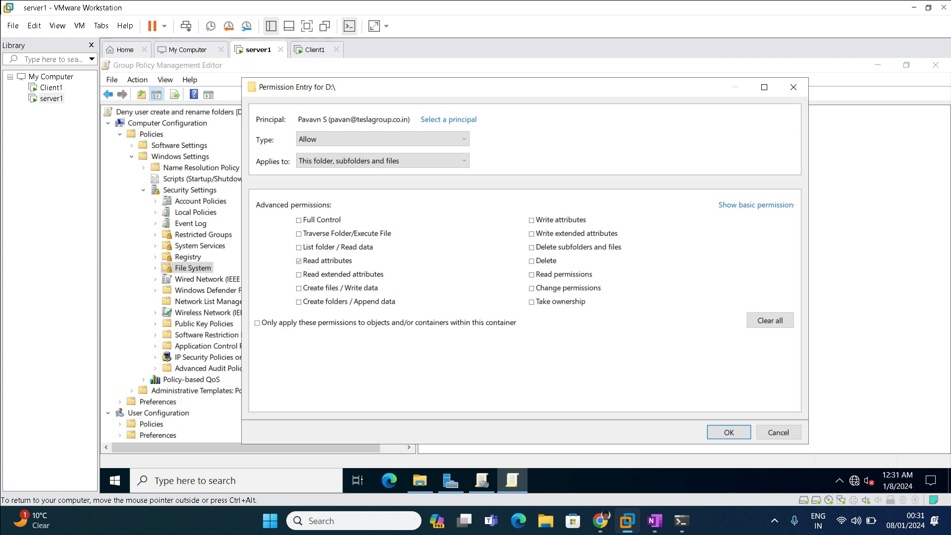
{"action": "left_click", "coordinate": [729, 432]}
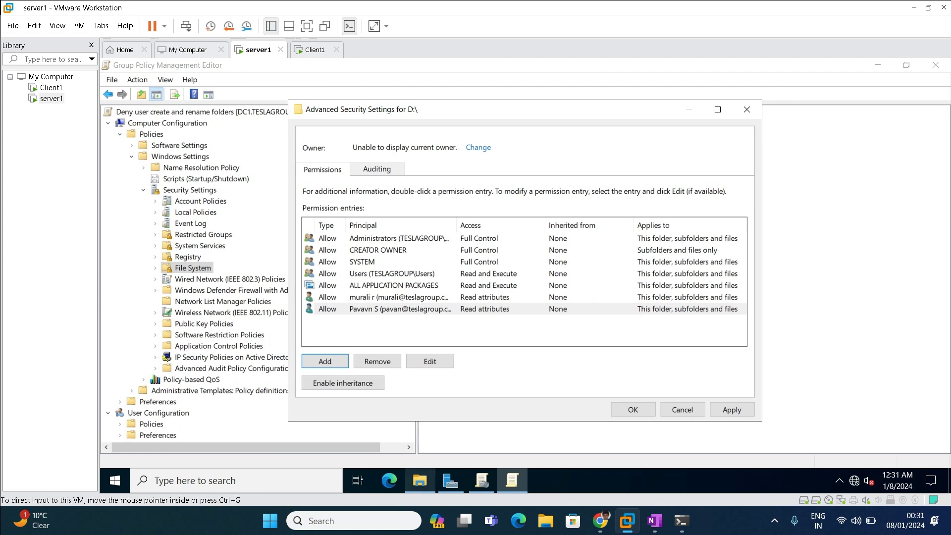
{"action": "mouse_move", "coordinate": [420, 480]}
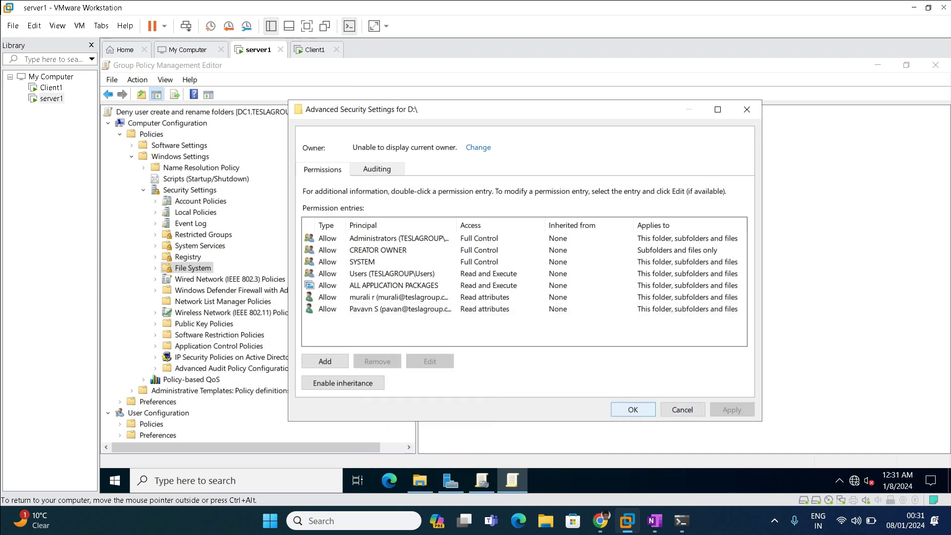
Accept the D:\ security dialogs, propagating inheritable permissions to subfolders and files
{"action": "left_click", "coordinate": [633, 409]}
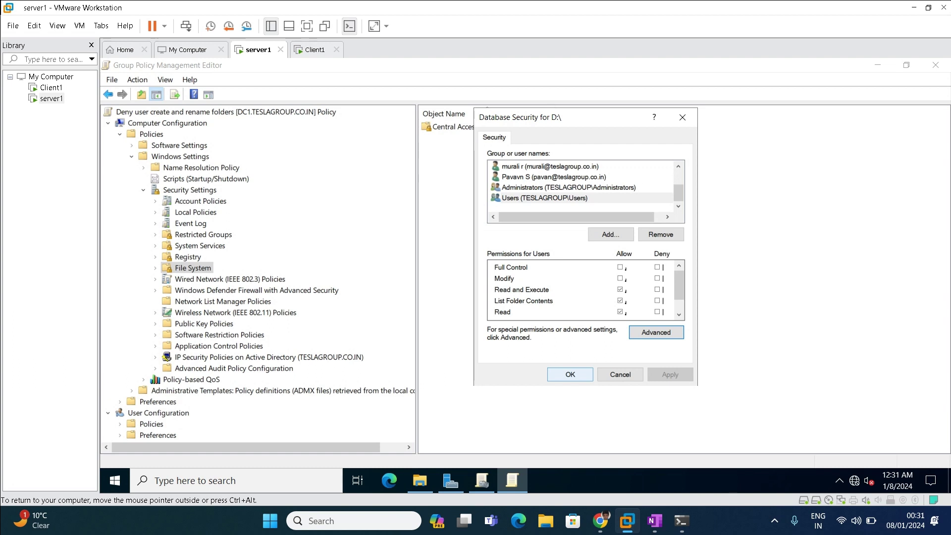
{"action": "left_click", "coordinate": [570, 375]}
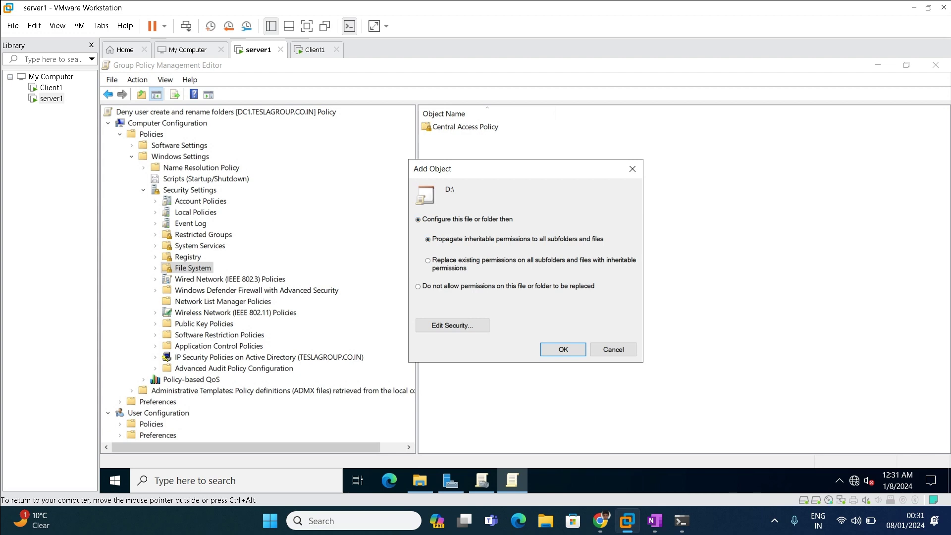
{"action": "left_click", "coordinate": [563, 349]}
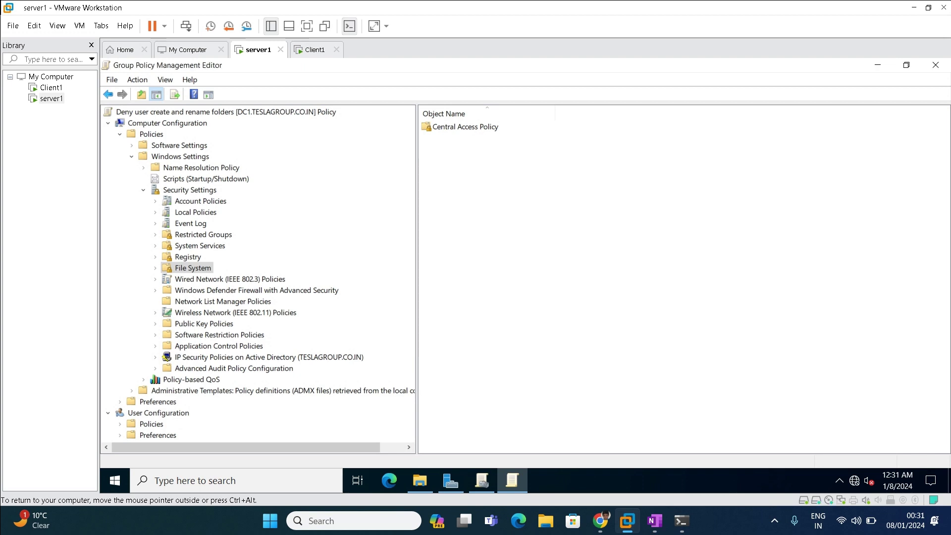
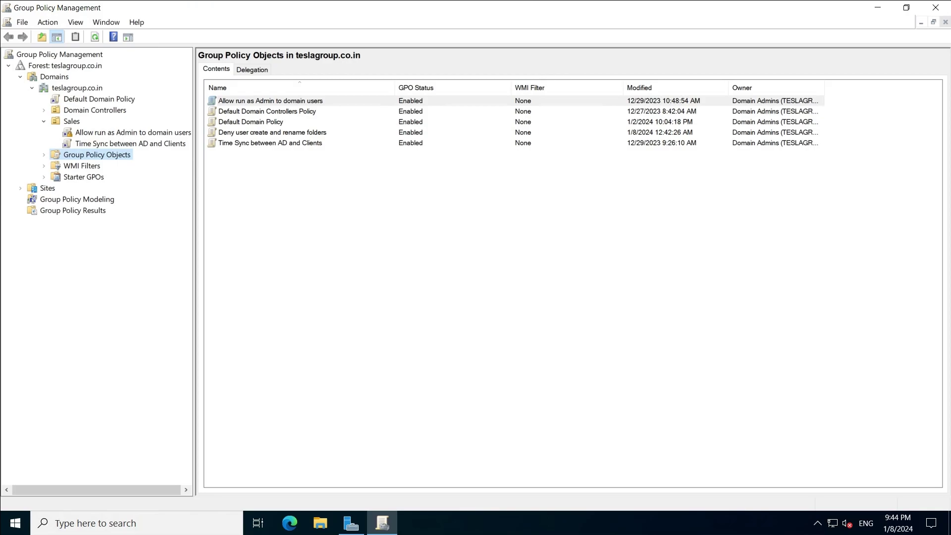
Switch back to the 192.168.29.10 server session and view the GPOs linked to the Sales OU
{"action": "left_click", "coordinate": [485, 8]}
{"action": "mouse_move", "coordinate": [669, 520]}
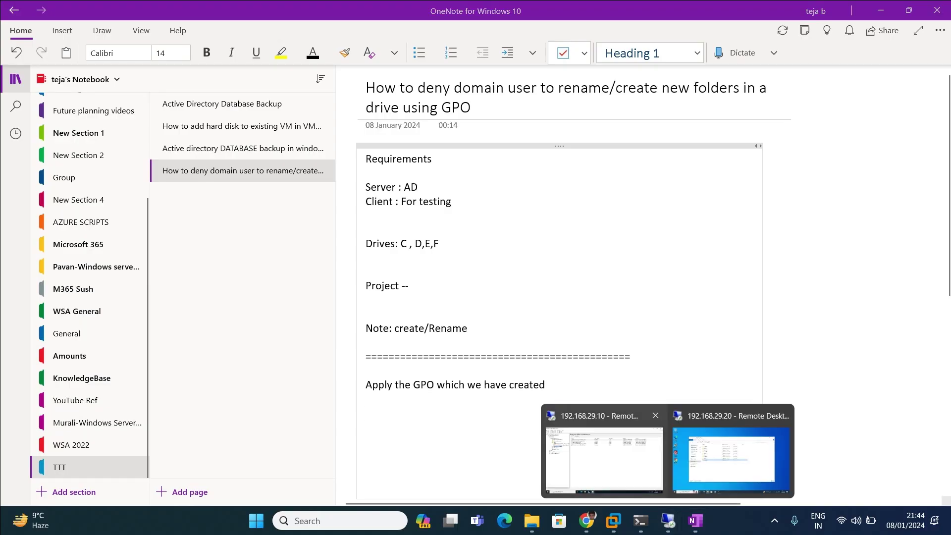
{"action": "left_click", "coordinate": [604, 459]}
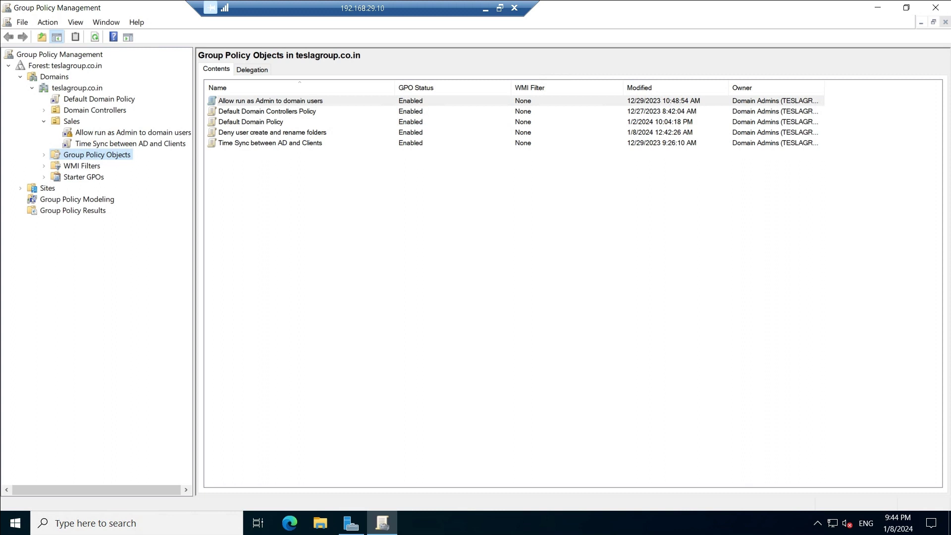
{"action": "left_click", "coordinate": [71, 122]}
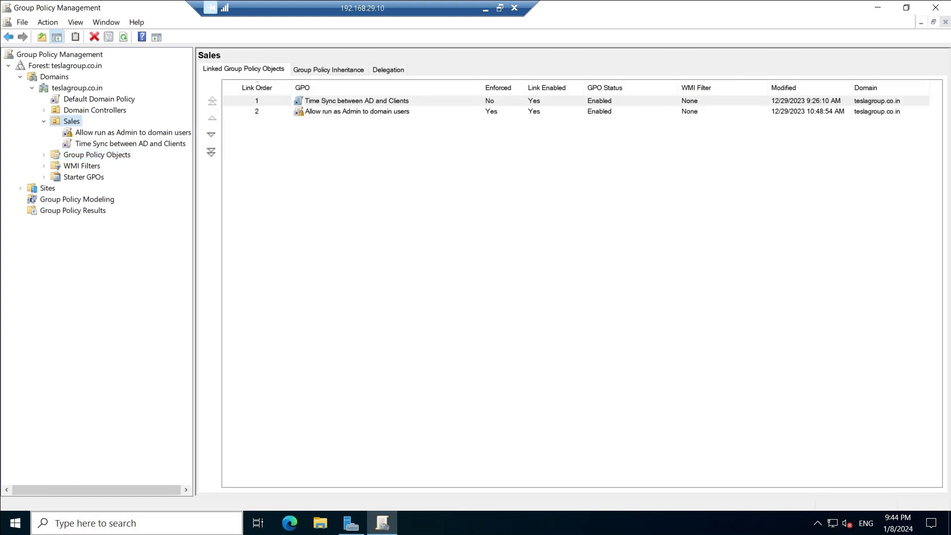
Search Windows for dsa.msc to launch Active Directory Users and Computers
{"action": "key", "text": "super"}
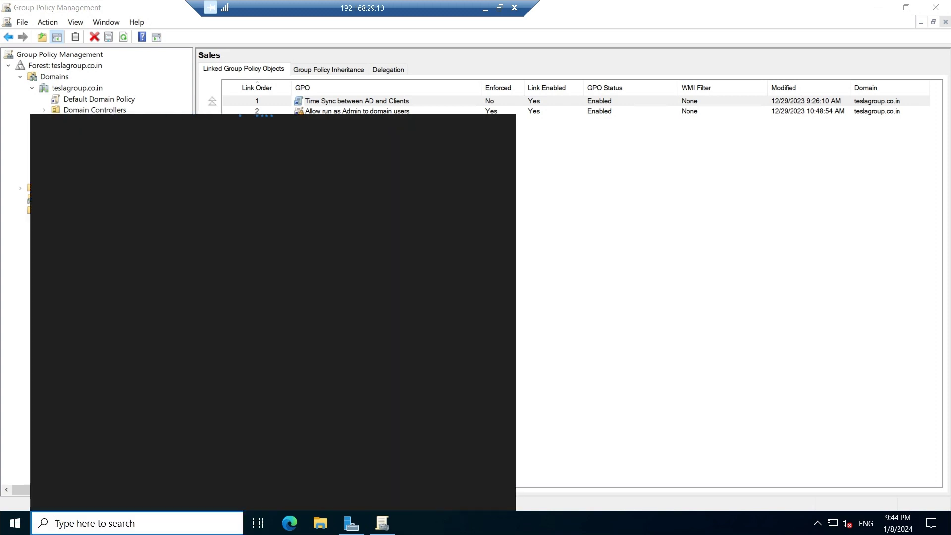
{"action": "type", "text": "dsa"}
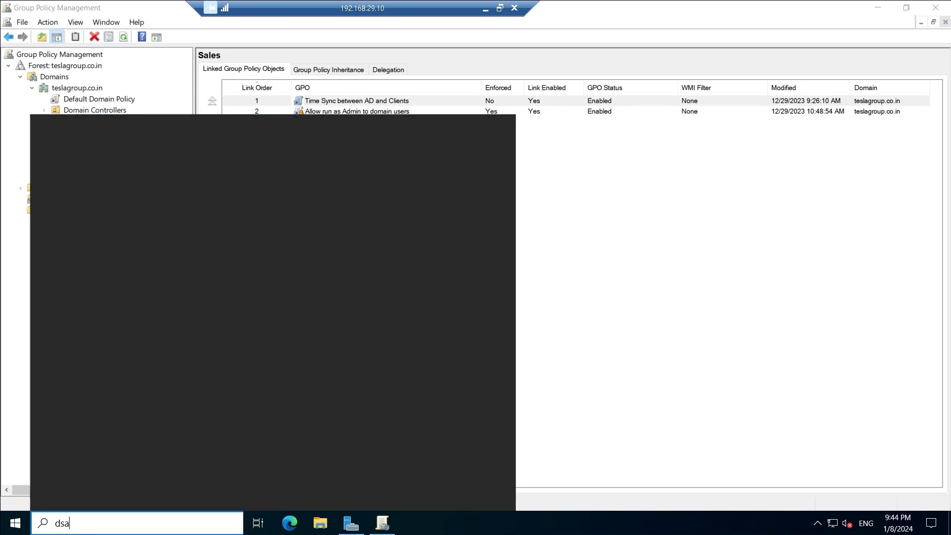
{"action": "type", "text": ".msc"}
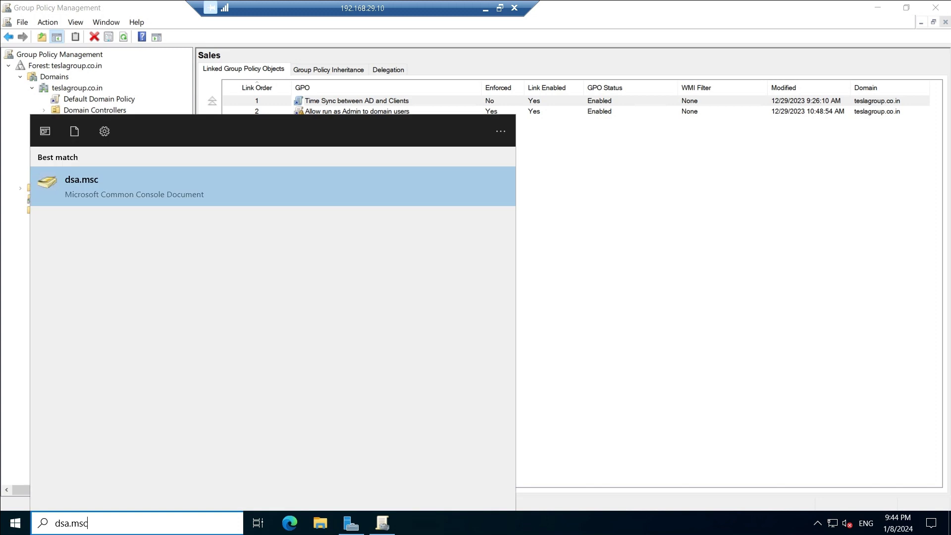
{"action": "key", "text": "Return"}
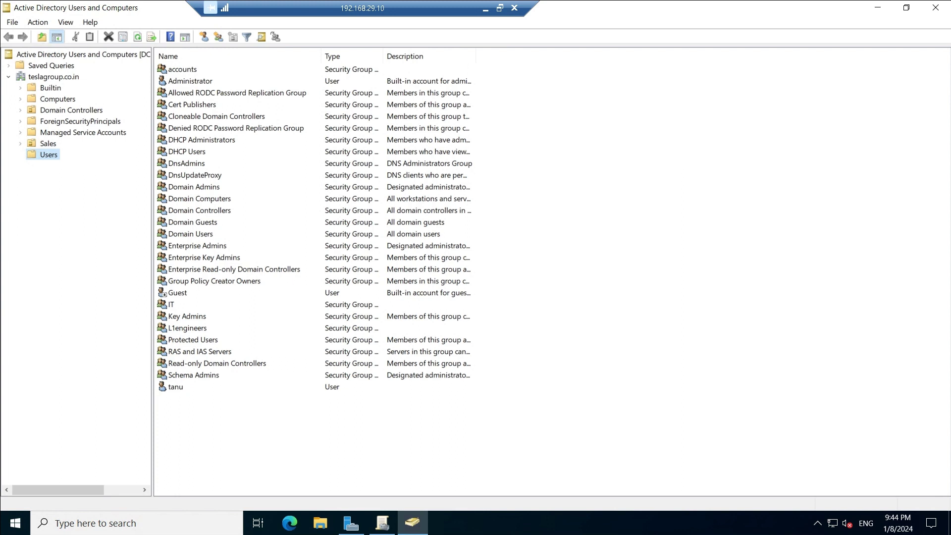
List the Sales OU in ADUC, check CLIENT1 is there, and minimise the console
{"action": "left_click", "coordinate": [48, 143]}
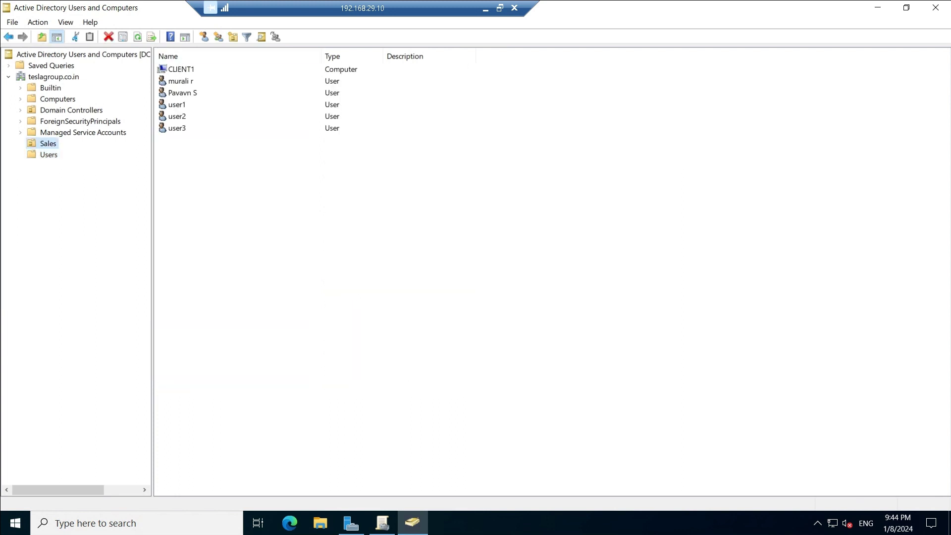
{"action": "left_click", "coordinate": [180, 69]}
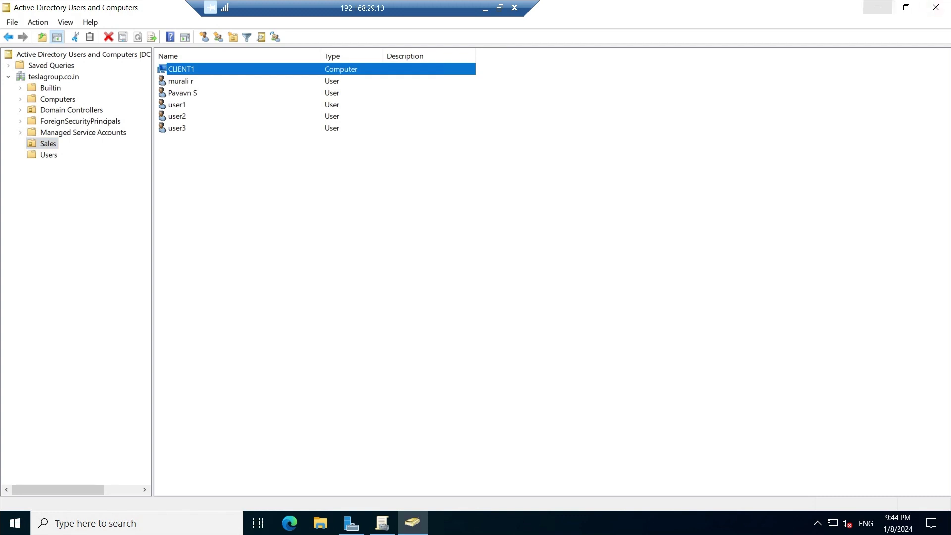
{"action": "left_click", "coordinate": [878, 7]}
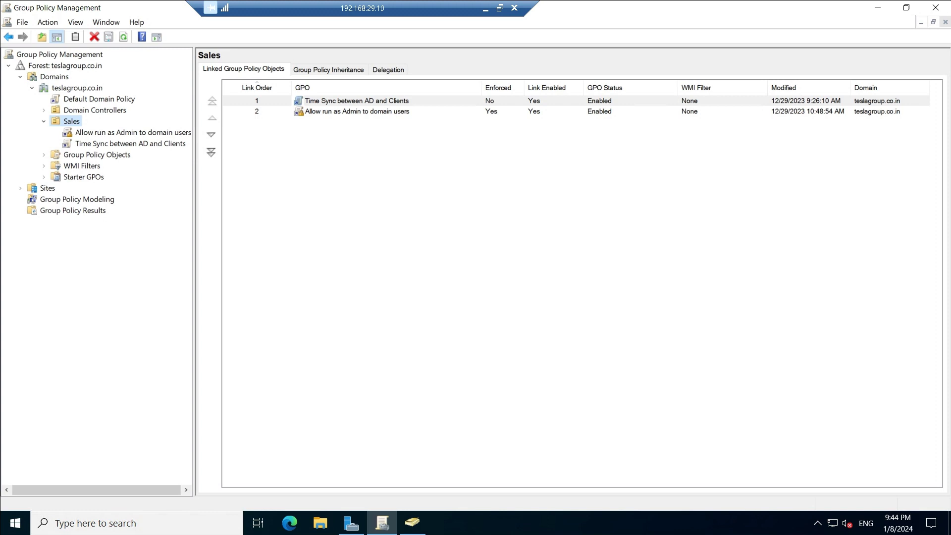
Link the existing 'Deny user create and rename folders' GPO to the Sales OU
{"action": "right_click", "coordinate": [74, 121]}
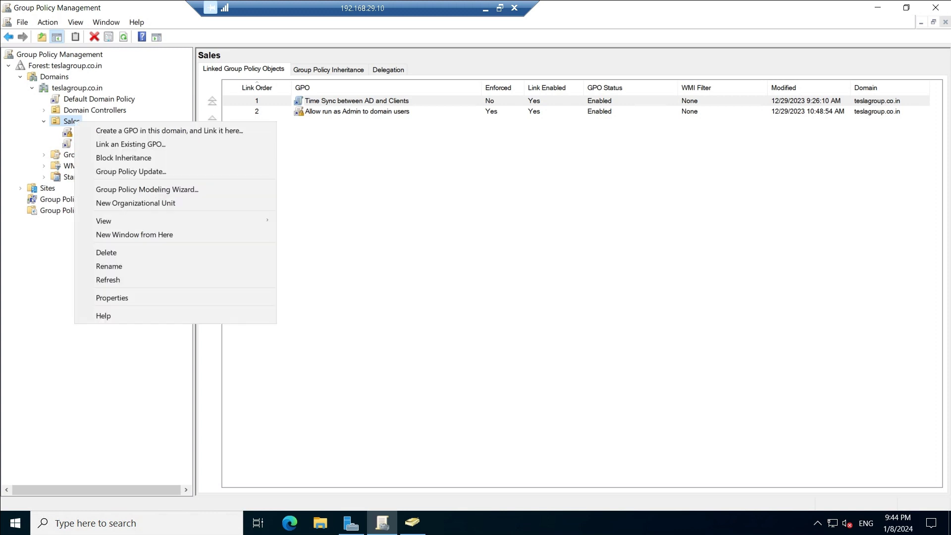
{"action": "left_click", "coordinate": [131, 144]}
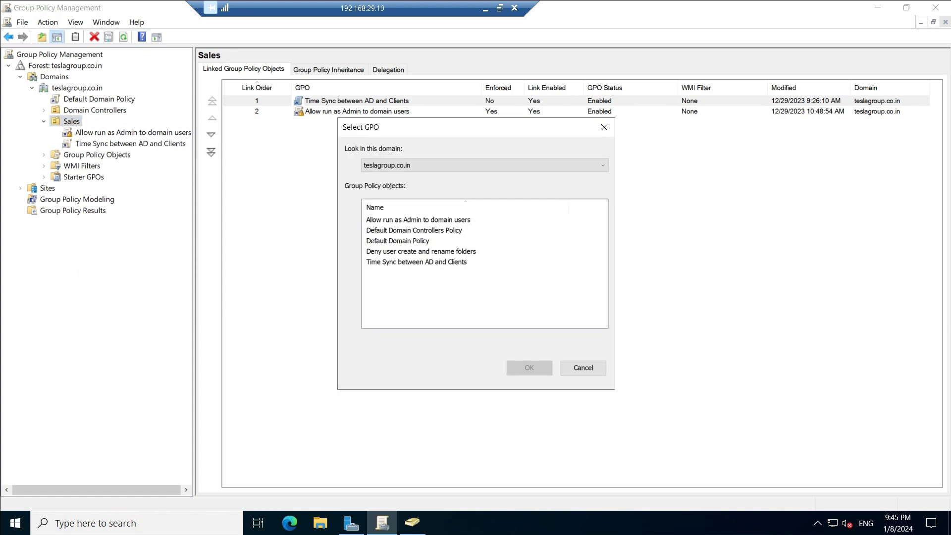
{"action": "left_click", "coordinate": [421, 251]}
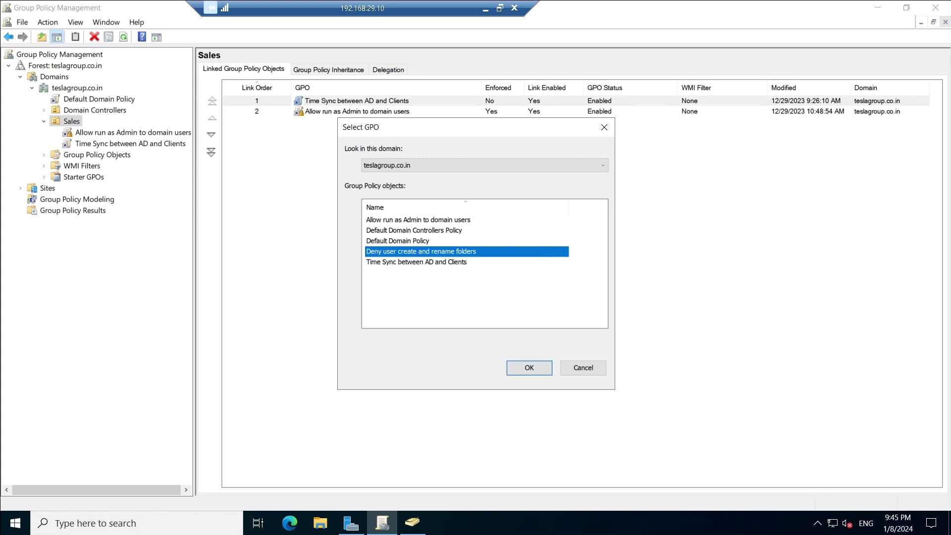
{"action": "key", "text": "Return"}
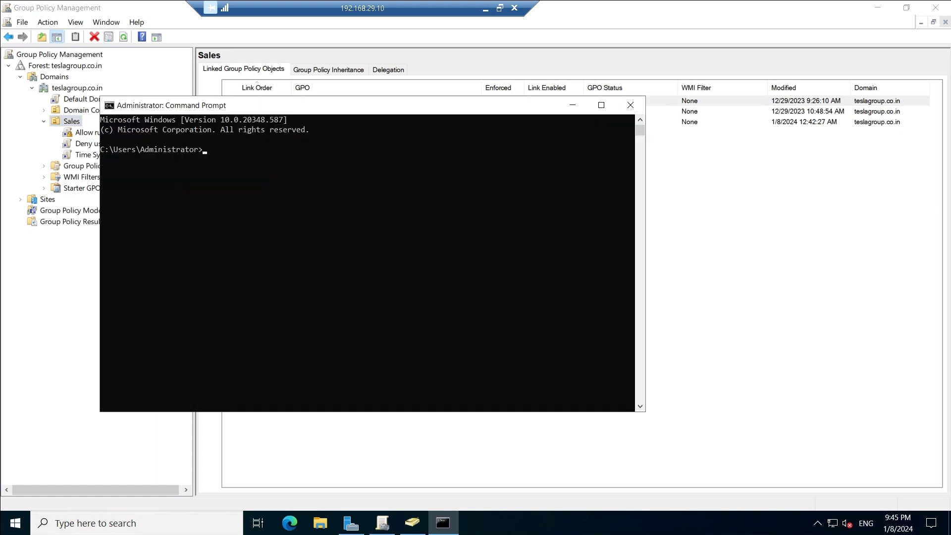
{"action": "left_click", "coordinate": [254, 238]}
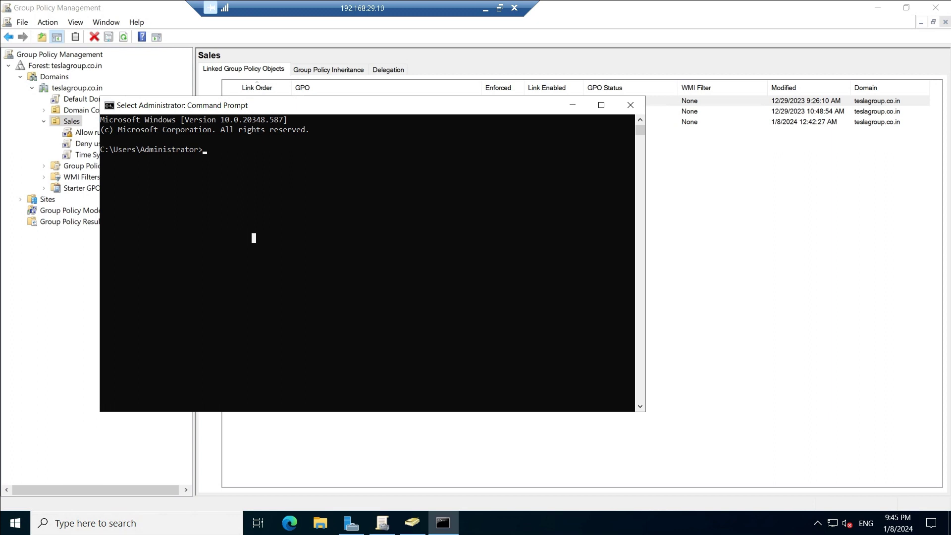
Run gpupdate /force on the server and highlight the computer and user policy success lines
{"action": "key", "text": "Escape"}
{"action": "type", "text": "gpupdate "}
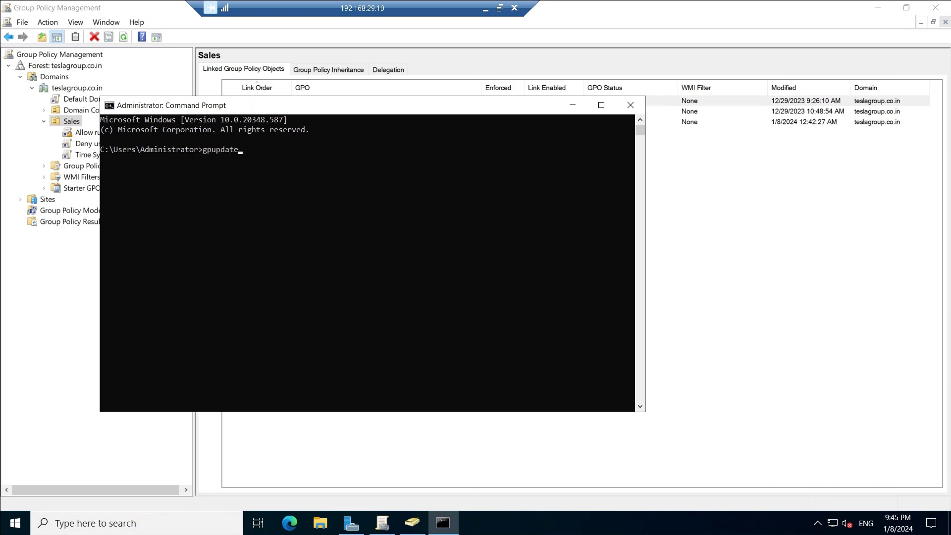
{"action": "type", "text": "/force"}
{"action": "key", "text": "Return"}
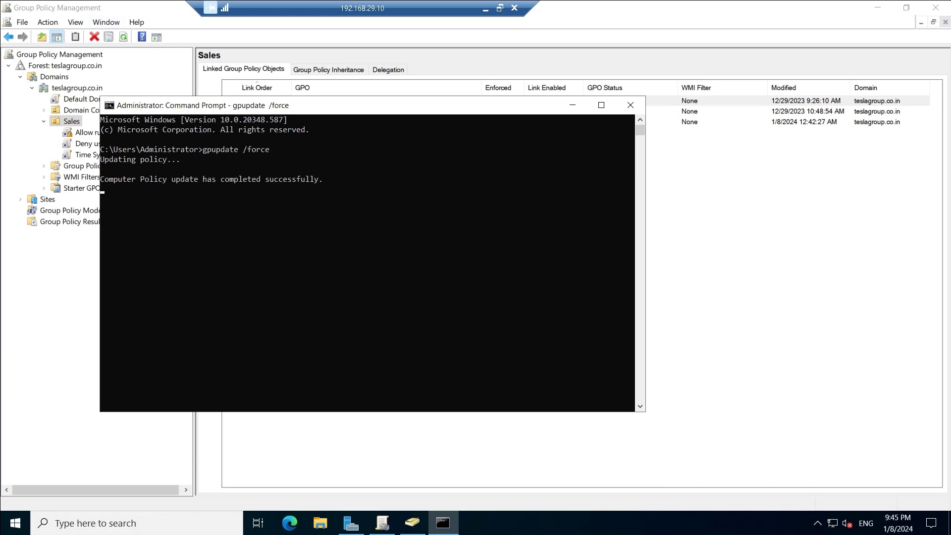
{"action": "left_click_drag", "start_coordinate": [109, 179], "coordinate": [336, 179]}
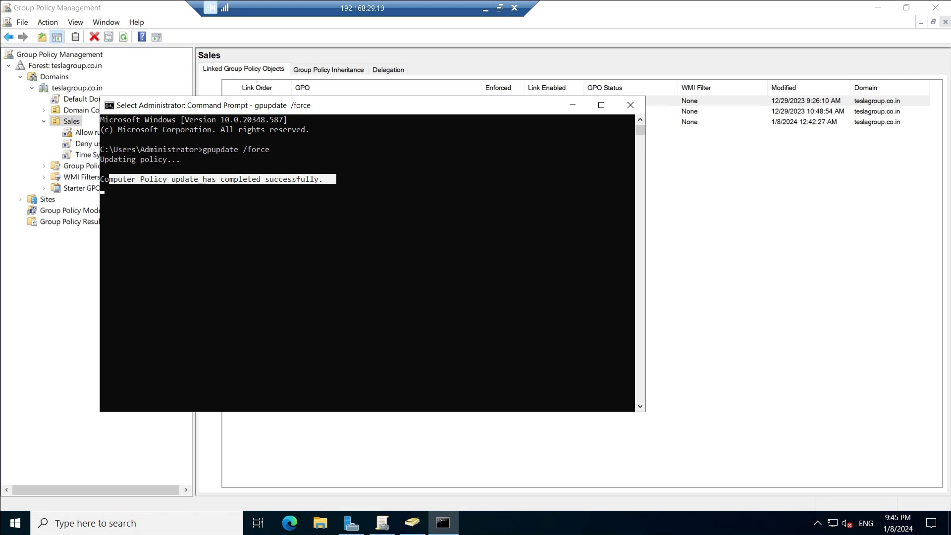
{"action": "key", "text": "Return"}
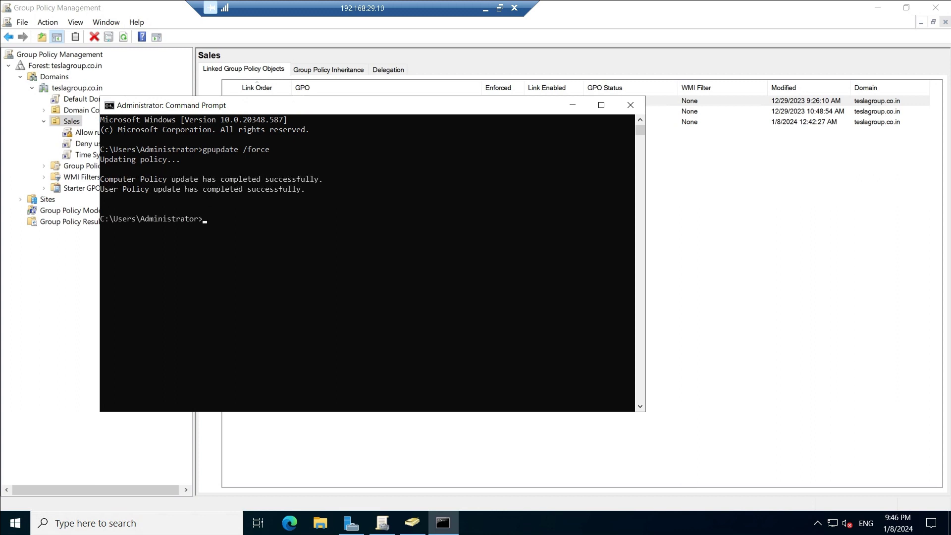
{"action": "left_click_drag", "start_coordinate": [127, 188], "coordinate": [430, 189]}
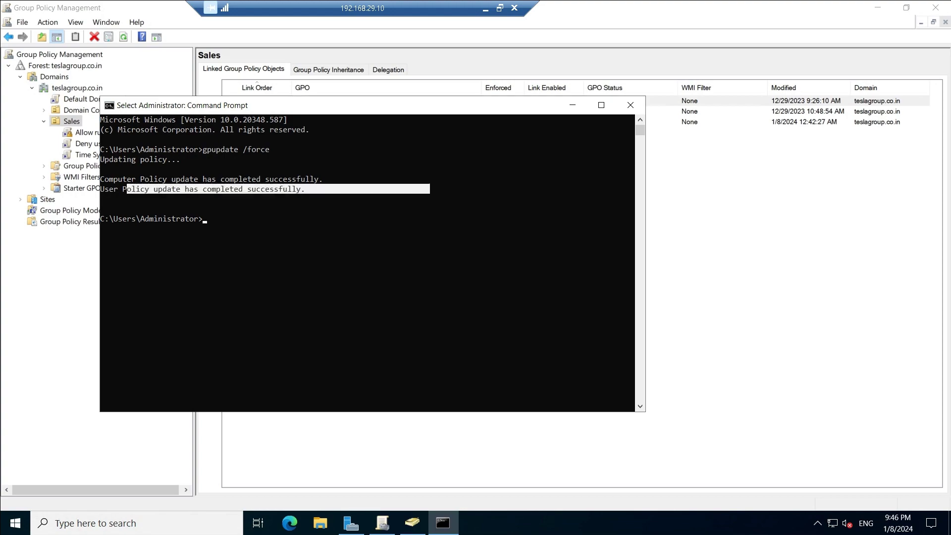
{"action": "left_click", "coordinate": [485, 8]}
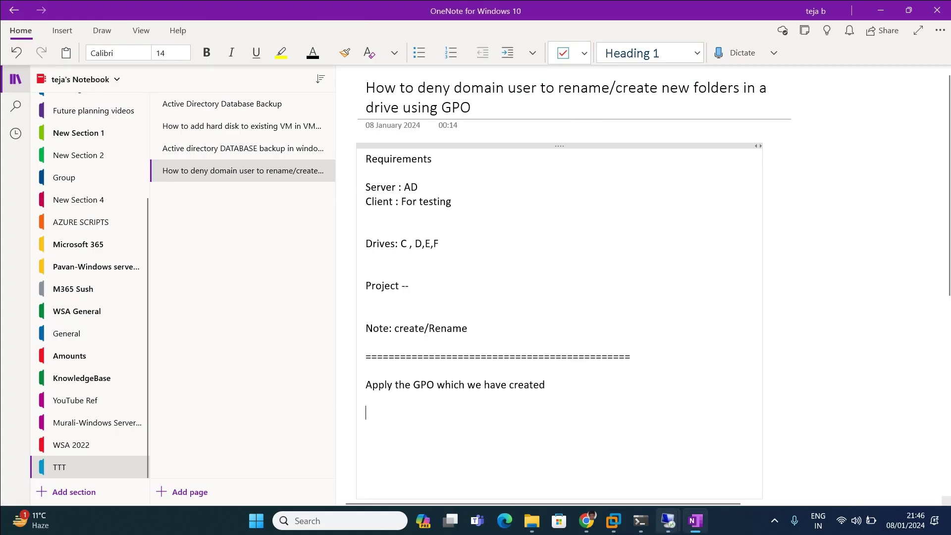
Open the 192.168.29.20 client session and select all the Project folders on D:
{"action": "mouse_move", "coordinate": [669, 520]}
{"action": "left_click", "coordinate": [730, 458]}
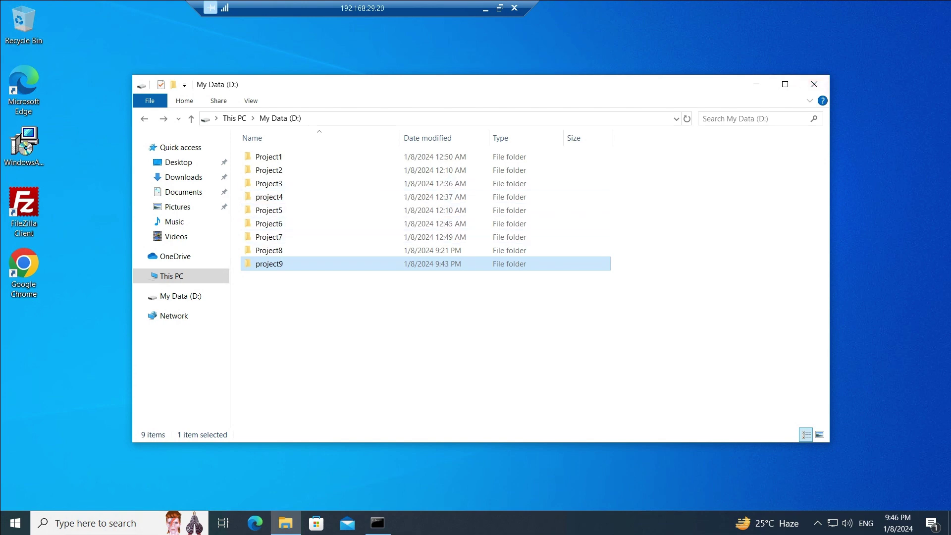
{"action": "left_click_drag", "start_coordinate": [294, 324], "coordinate": [282, 150]}
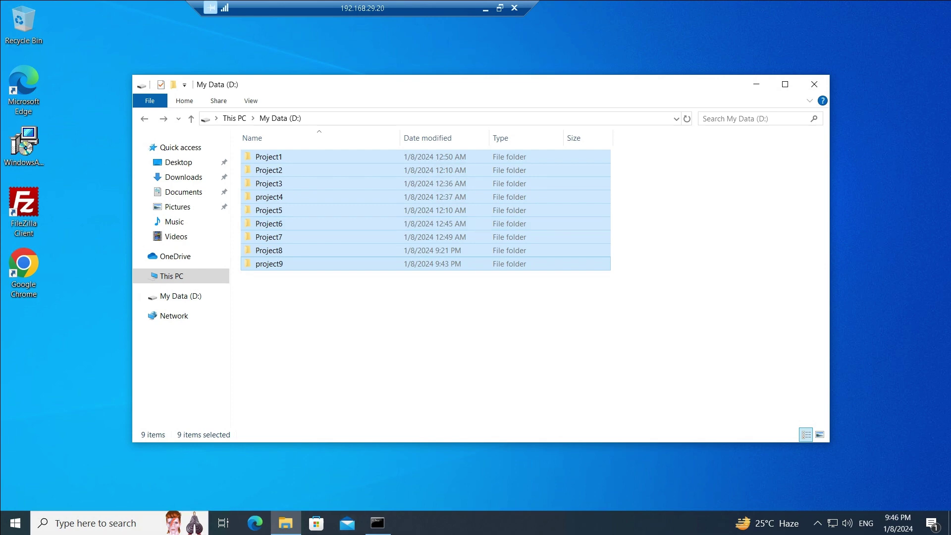
Close the client's running Command Prompt window and open Windows search
{"action": "key", "text": "alt+Tab"}
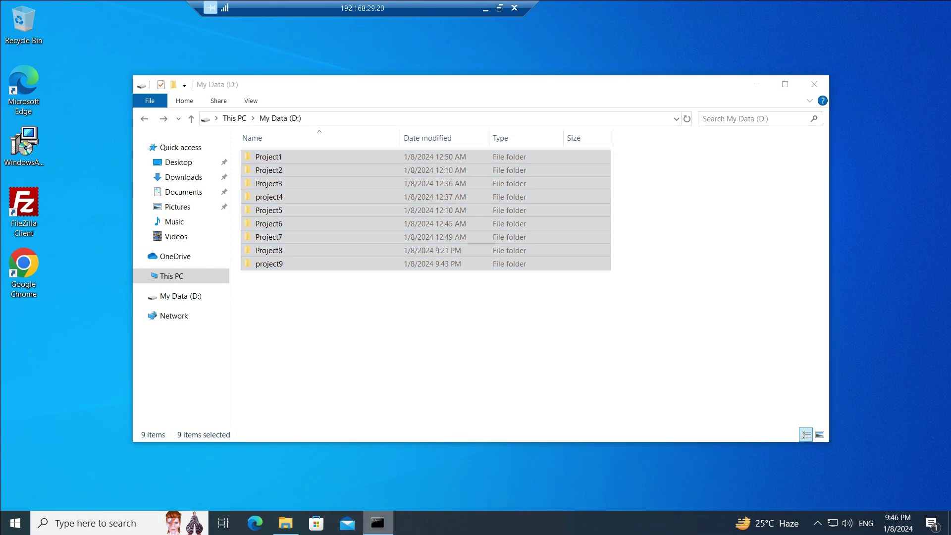
{"action": "right_click", "coordinate": [377, 523]}
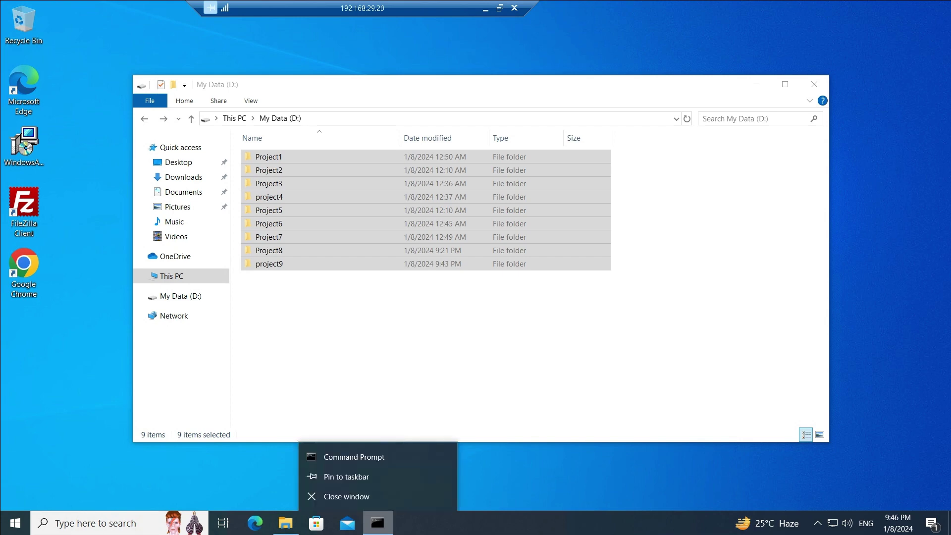
{"action": "left_click", "coordinate": [347, 497]}
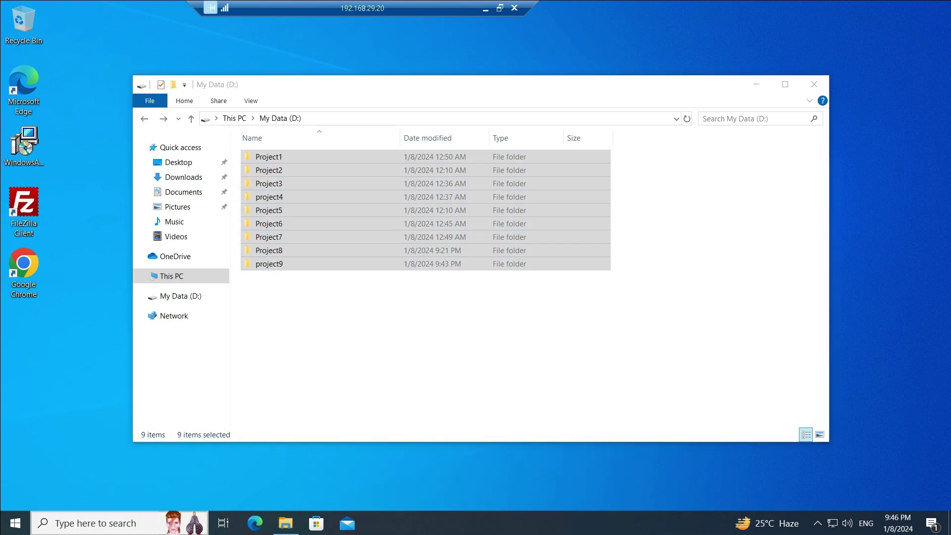
{"action": "key", "text": "super"}
Launch Command Prompt and run whoami to check the signed-in domain user
{"action": "type", "text": "cmd"}
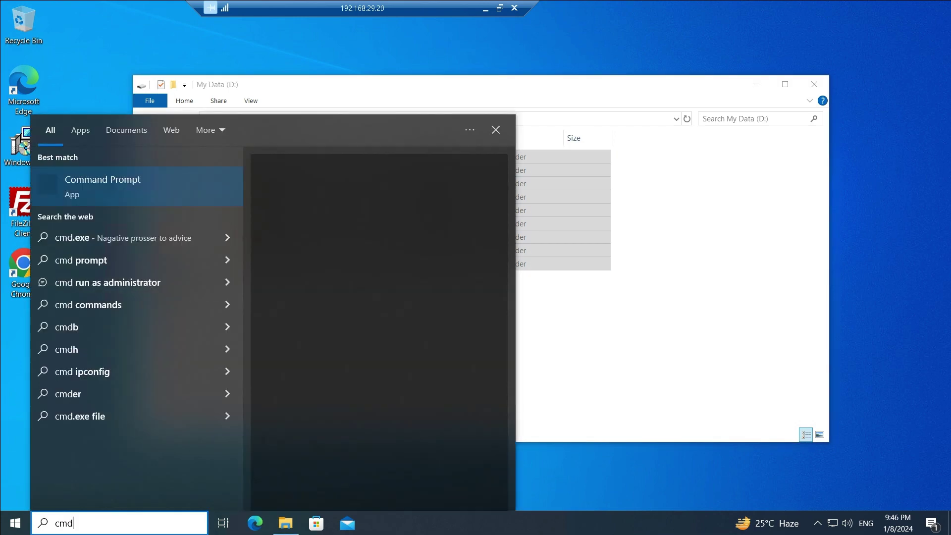
{"action": "key", "text": "Return"}
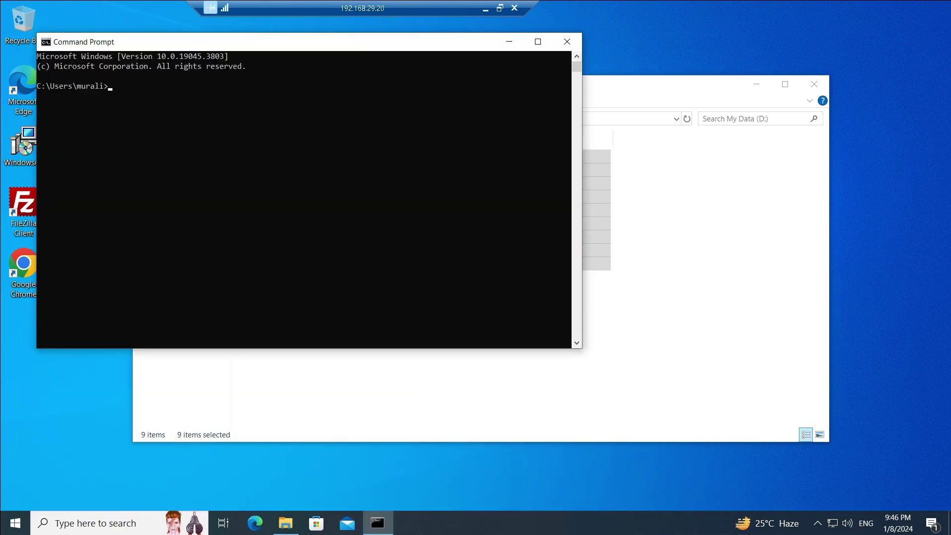
{"action": "type", "text": "whoami"}
{"action": "key", "text": "Return"}
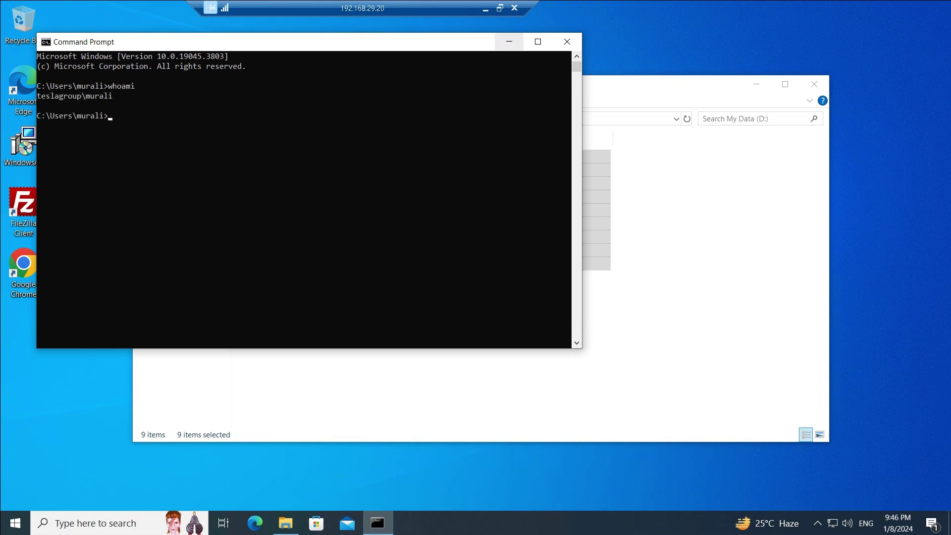
Run gpupdate /force on the client, confirm both policy updates succeeded, and close the console
{"action": "left_click", "coordinate": [191, 134]}
{"action": "type", "text": "gpupdate "}
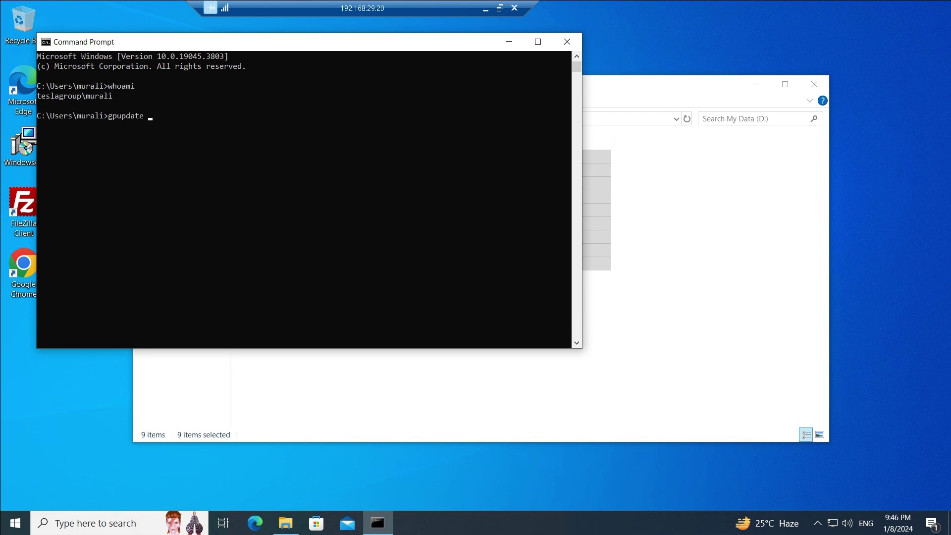
{"action": "type", "text": "/force"}
{"action": "key", "text": "Return"}
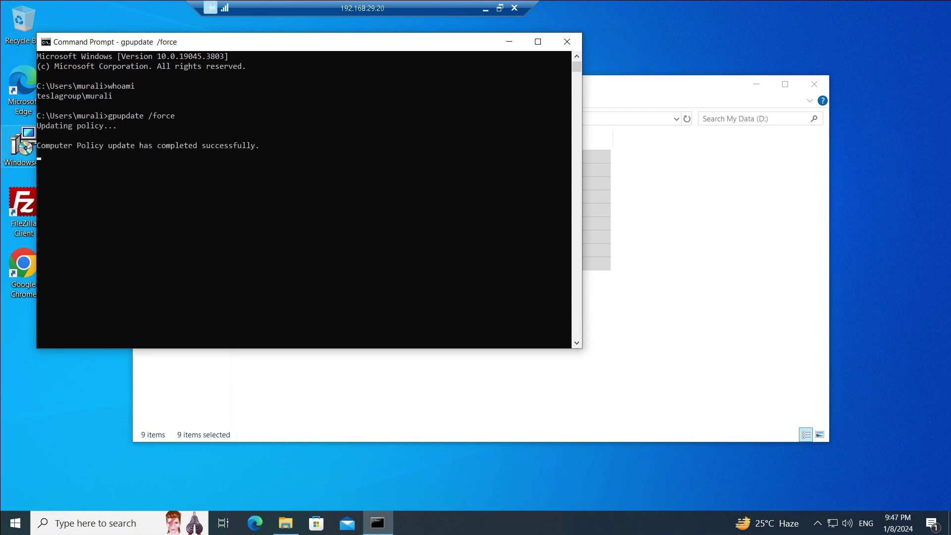
{"action": "left_click_drag", "start_coordinate": [37, 145], "coordinate": [269, 145]}
{"action": "right_click", "coordinate": [231, 175]}
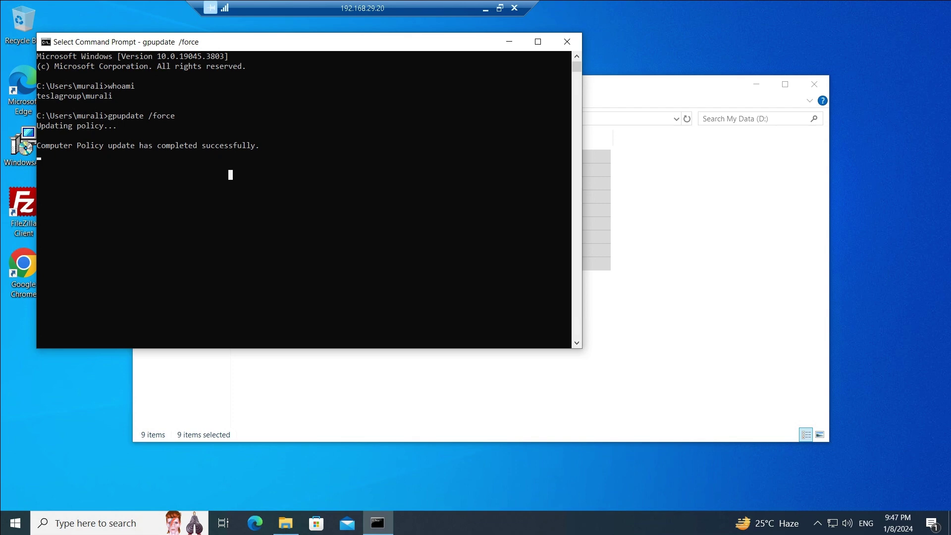
{"action": "key", "text": "Escape"}
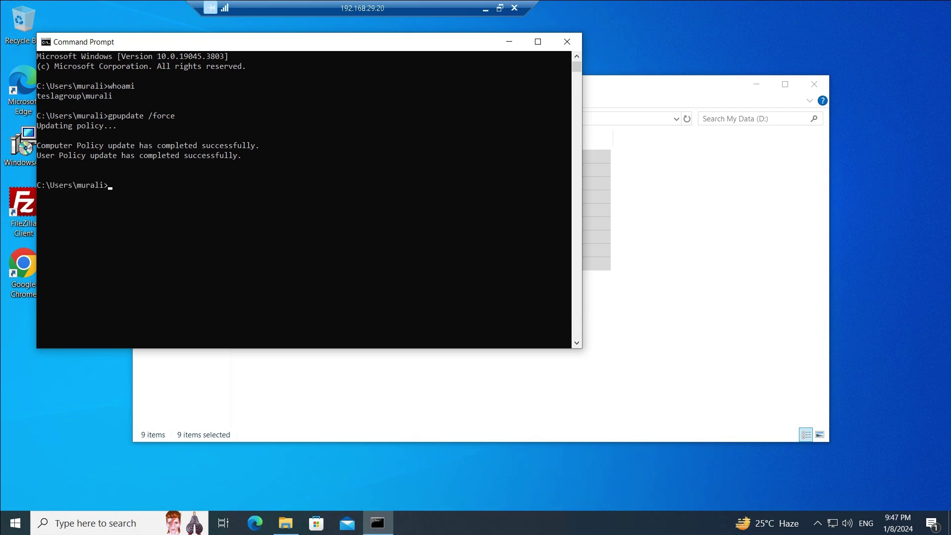
{"action": "left_click_drag", "start_coordinate": [37, 155], "coordinate": [255, 155]}
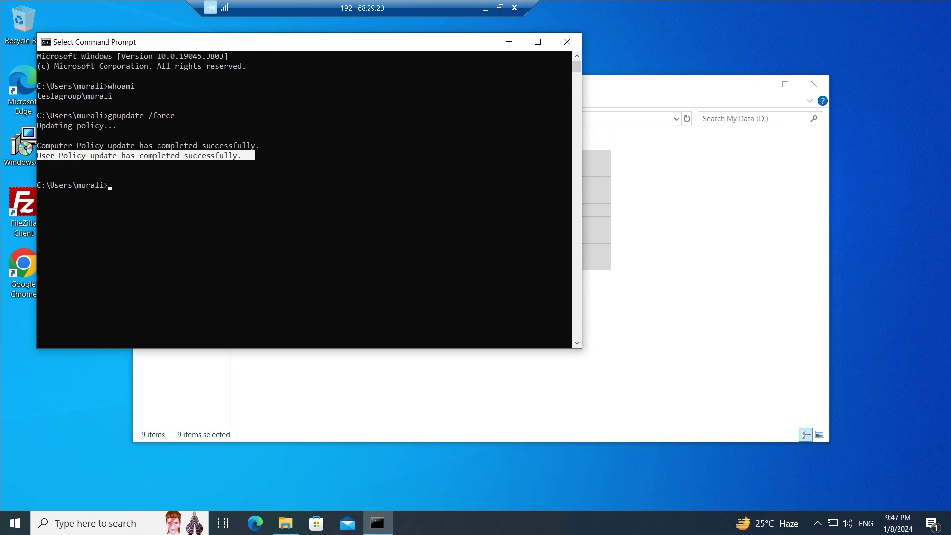
{"action": "left_click", "coordinate": [567, 42]}
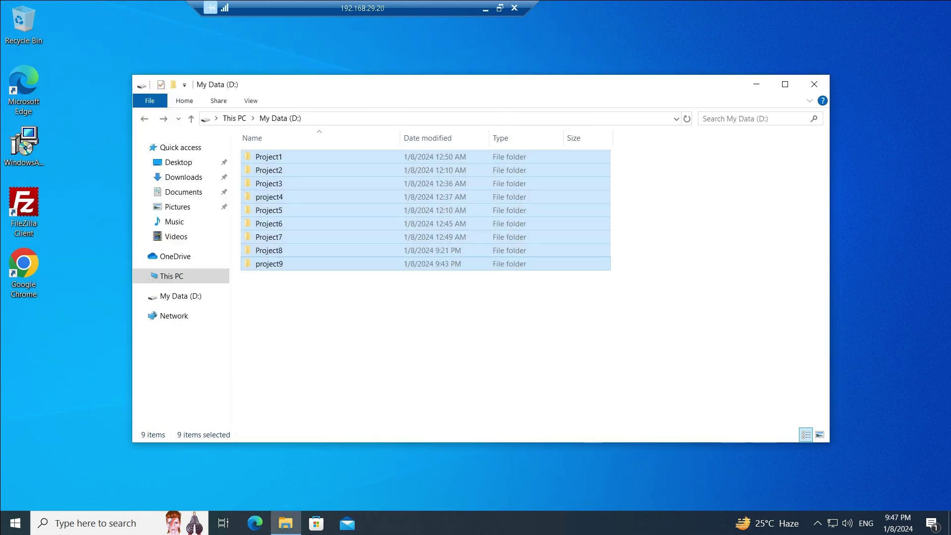
Close File Explorer, move the cancel ticket PDF on the desktop, and restart the client anyway
{"action": "left_click", "coordinate": [815, 84]}
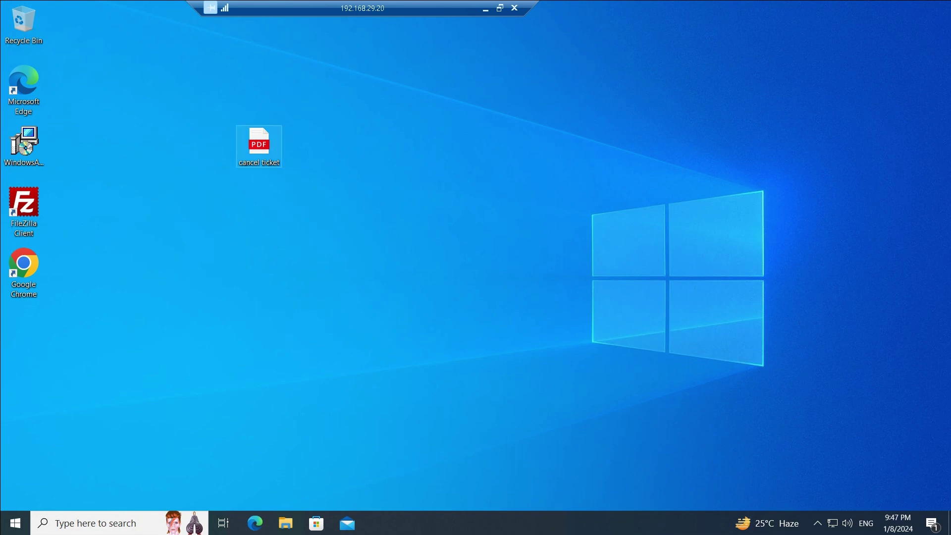
{"action": "left_click_drag", "start_coordinate": [259, 146], "coordinate": [24, 329]}
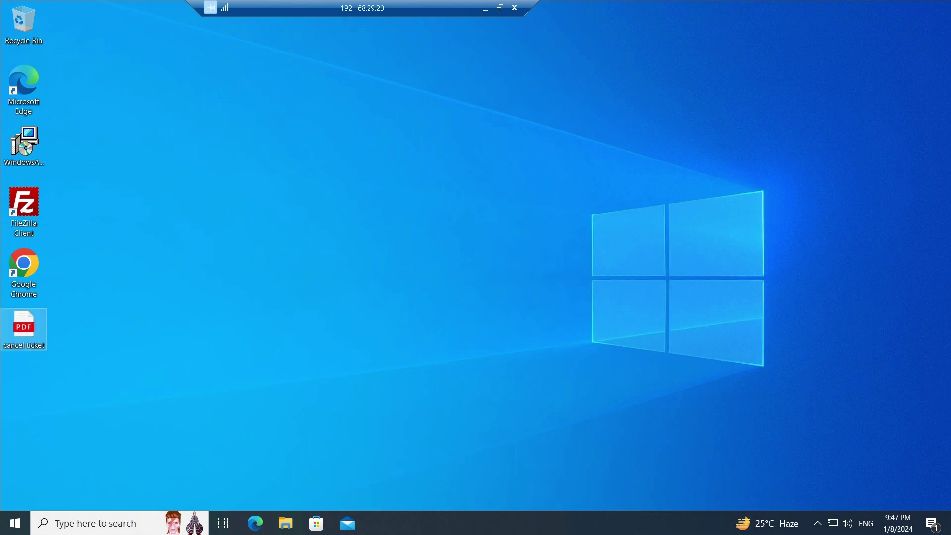
{"action": "left_click", "coordinate": [15, 523]}
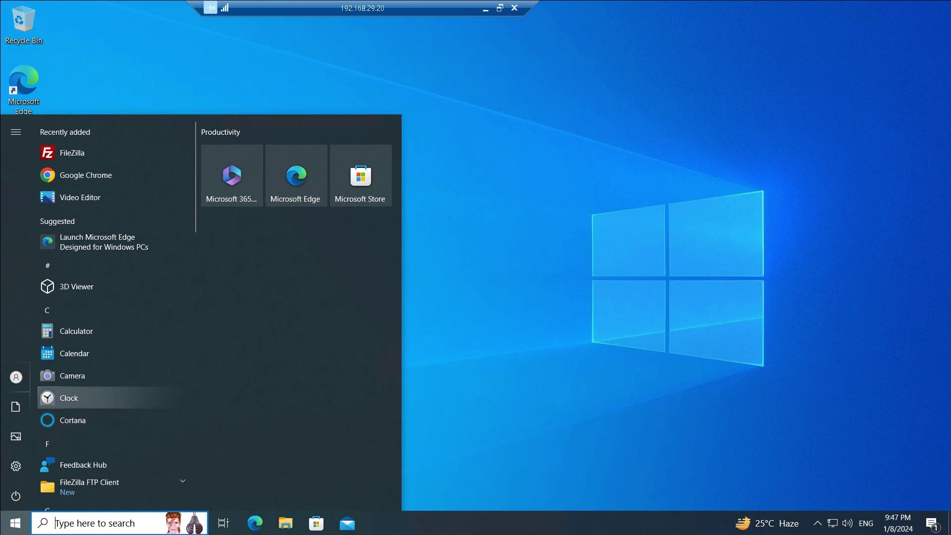
{"action": "left_click", "coordinate": [15, 495]}
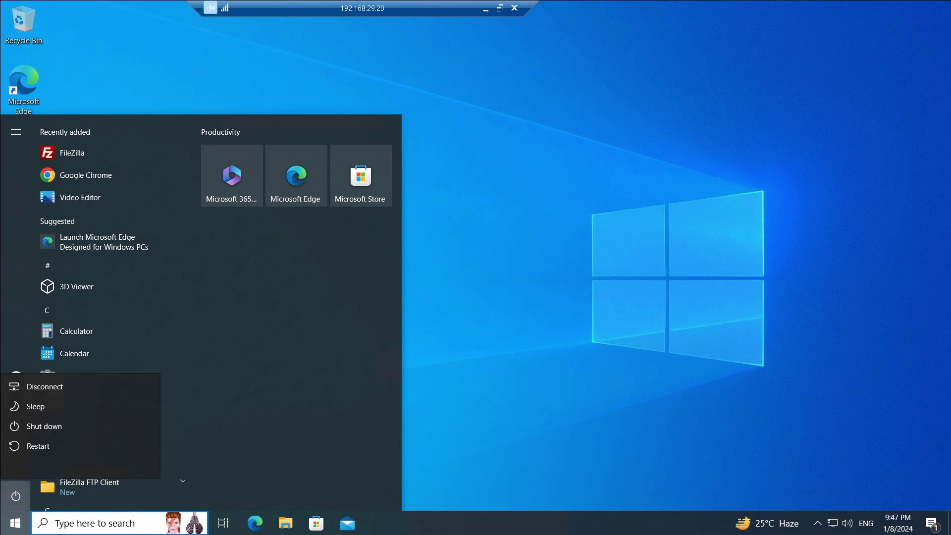
{"action": "left_click", "coordinate": [38, 464]}
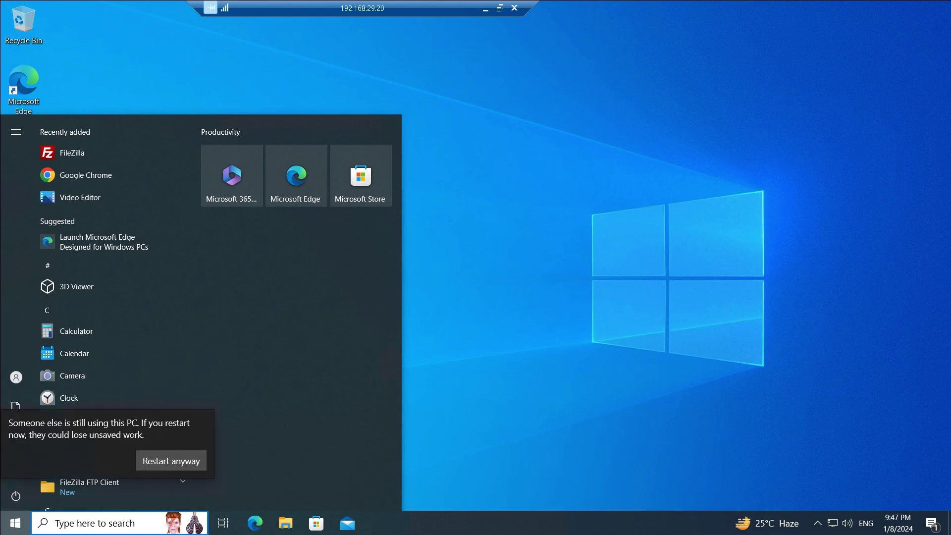
{"action": "left_click", "coordinate": [171, 460]}
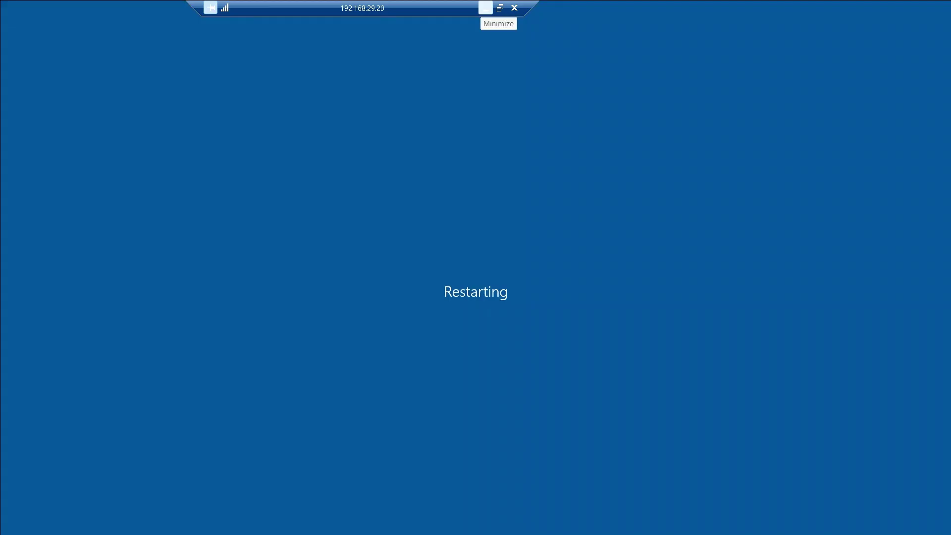
In the VMware Client1 console, sign in as another TESLAGROUP domain user with their password
{"action": "left_click", "coordinate": [486, 8]}
{"action": "left_click", "coordinate": [613, 520]}
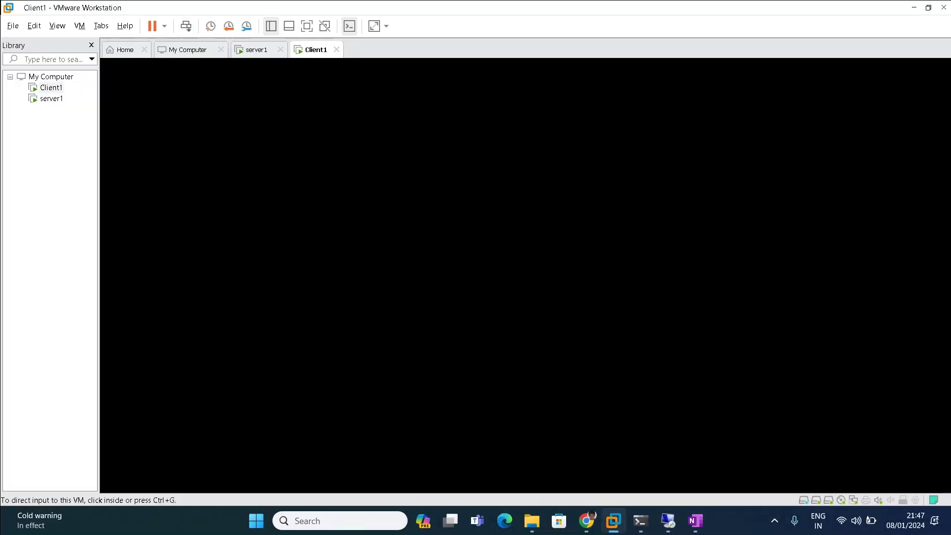
{"action": "key", "text": "ctrl+g"}
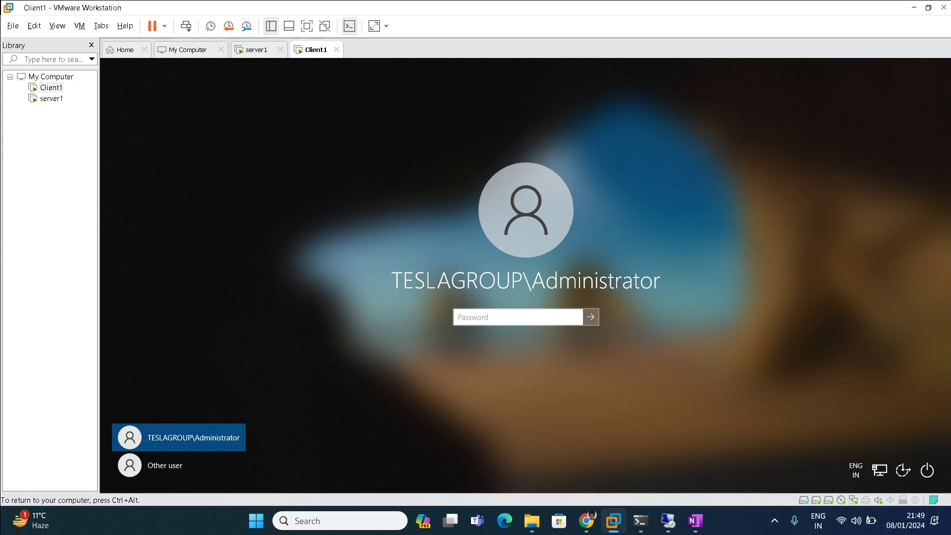
{"action": "left_click", "coordinate": [165, 465]}
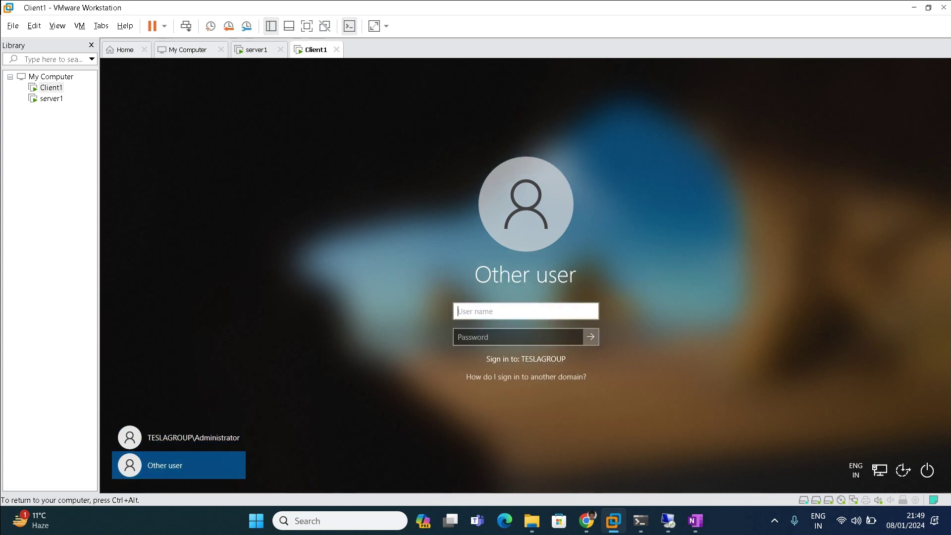
{"action": "type", "text": "tes"}
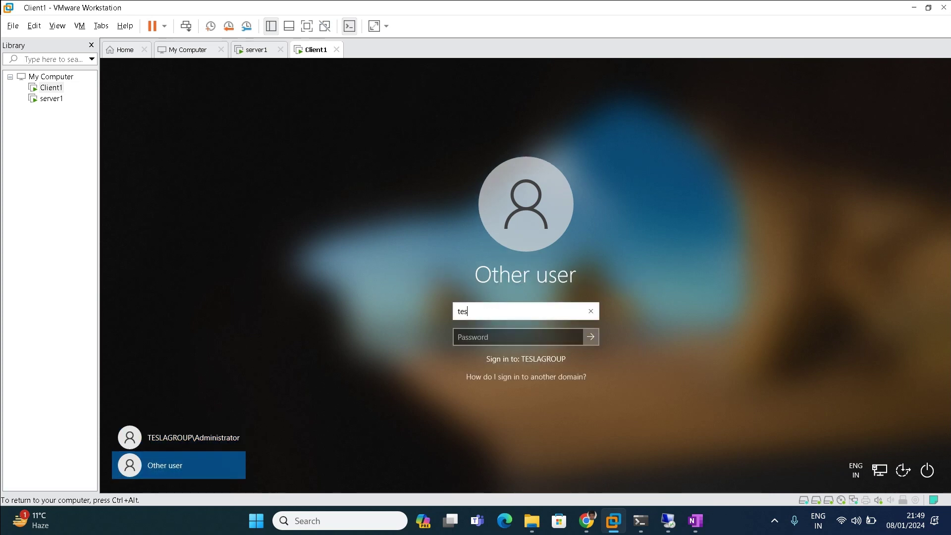
{"action": "type", "text": "lagroup\\murali"}
{"action": "key", "text": "Tab"}
{"action": "key", "text": "Return"}
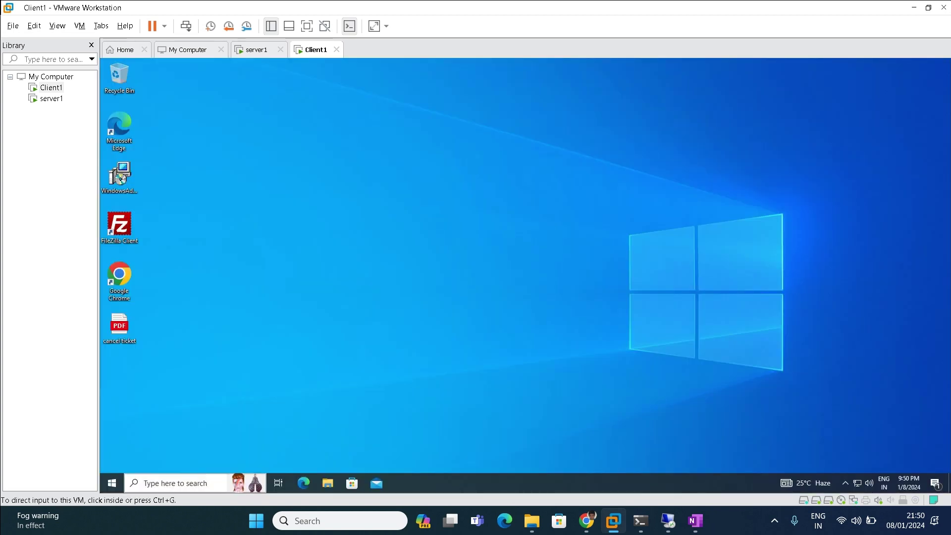
Open File Explorer on the client and go to the My Data (D:) drive
{"action": "left_click", "coordinate": [175, 483]}
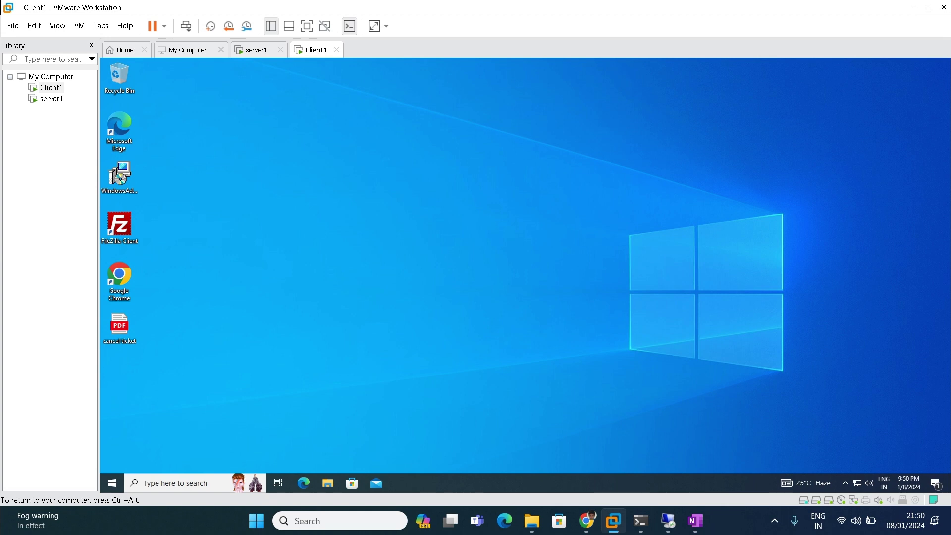
{"action": "key", "text": "super+e"}
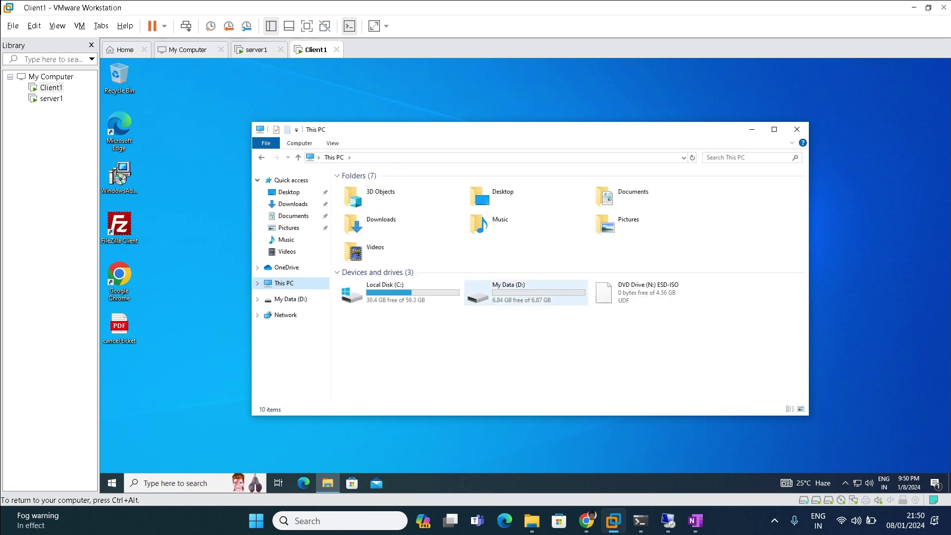
{"action": "double_click", "coordinate": [525, 292]}
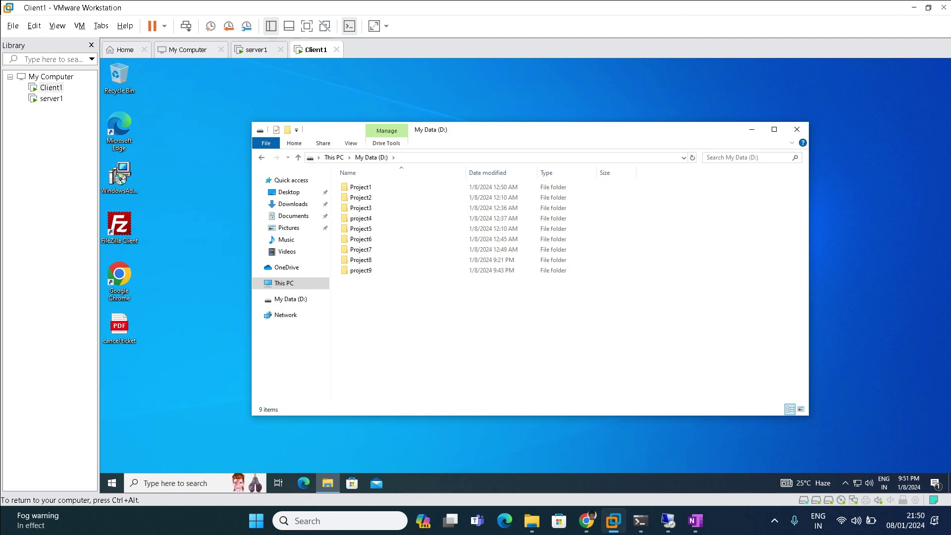
Try renaming project9 to project99 and continue when folder access is denied
{"action": "left_click", "coordinate": [361, 270]}
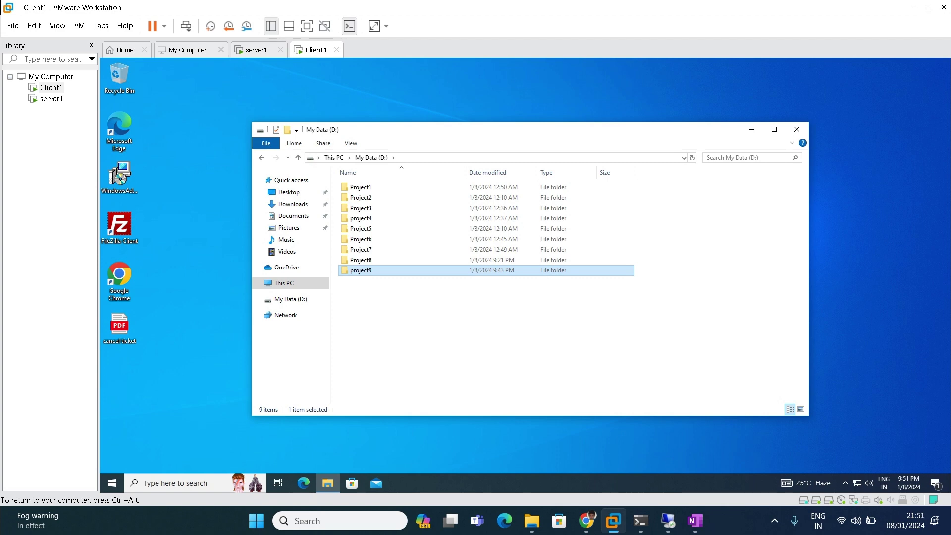
{"action": "right_click", "coordinate": [383, 272]}
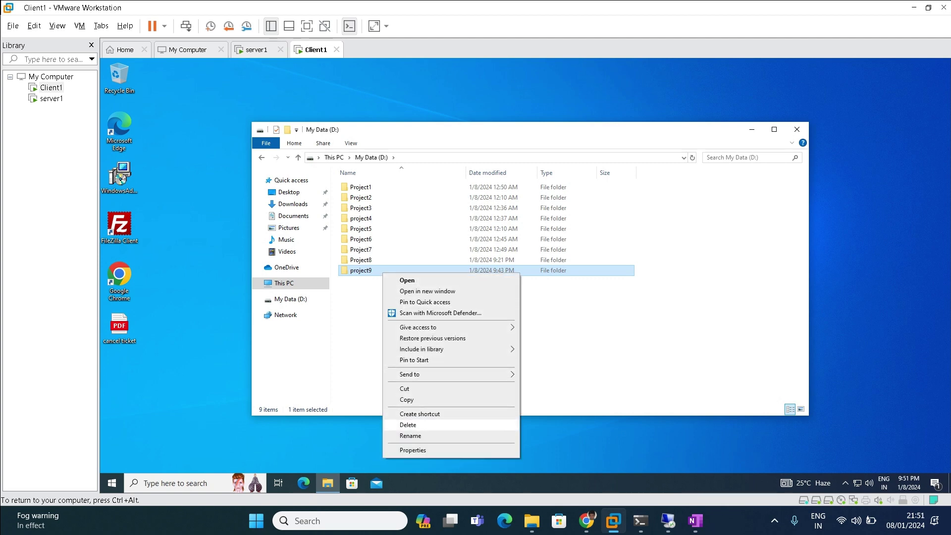
{"action": "left_click", "coordinate": [410, 435]}
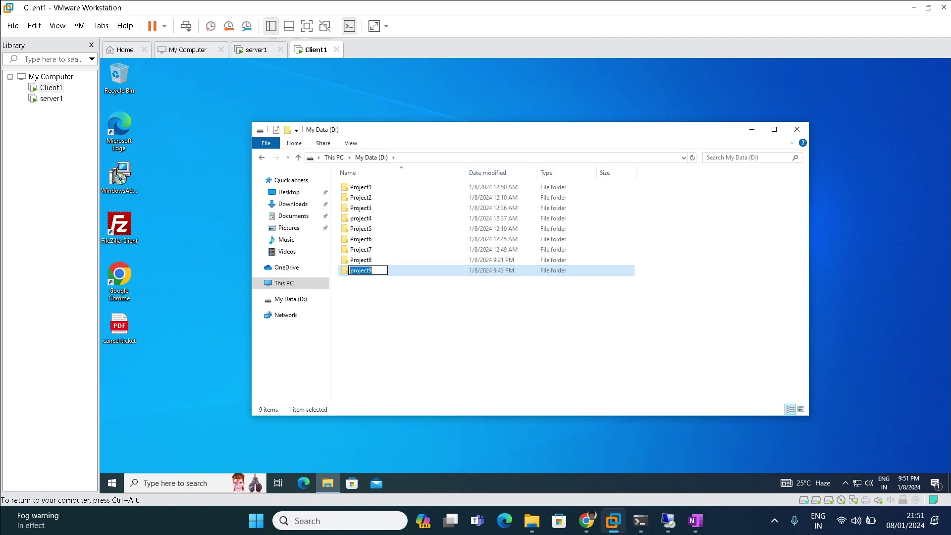
{"action": "left_click", "coordinate": [372, 270]}
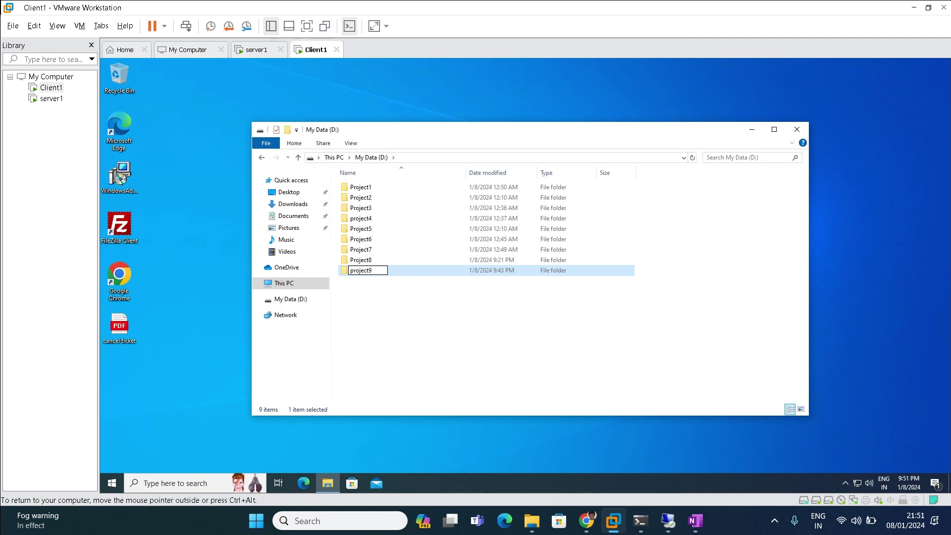
{"action": "type", "text": "9"}
{"action": "key", "text": "Return"}
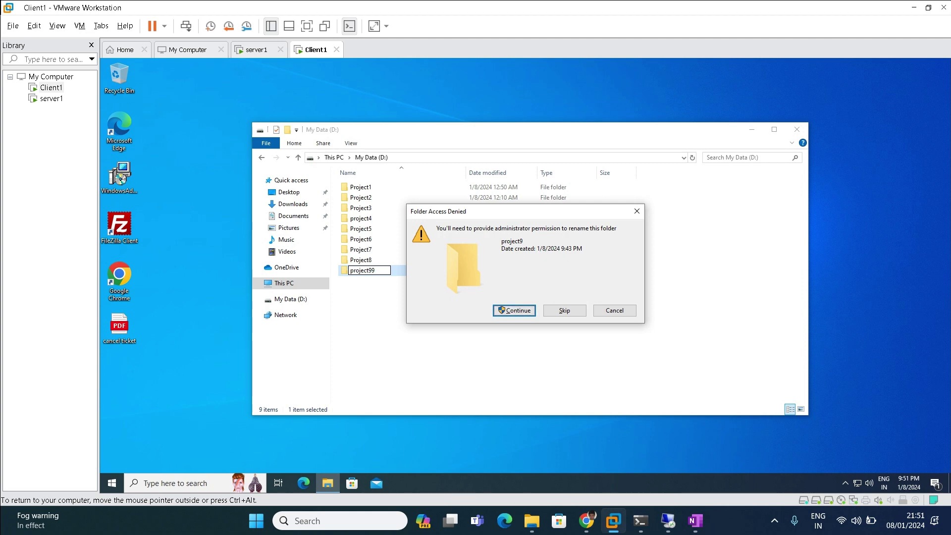
{"action": "key", "text": "Return"}
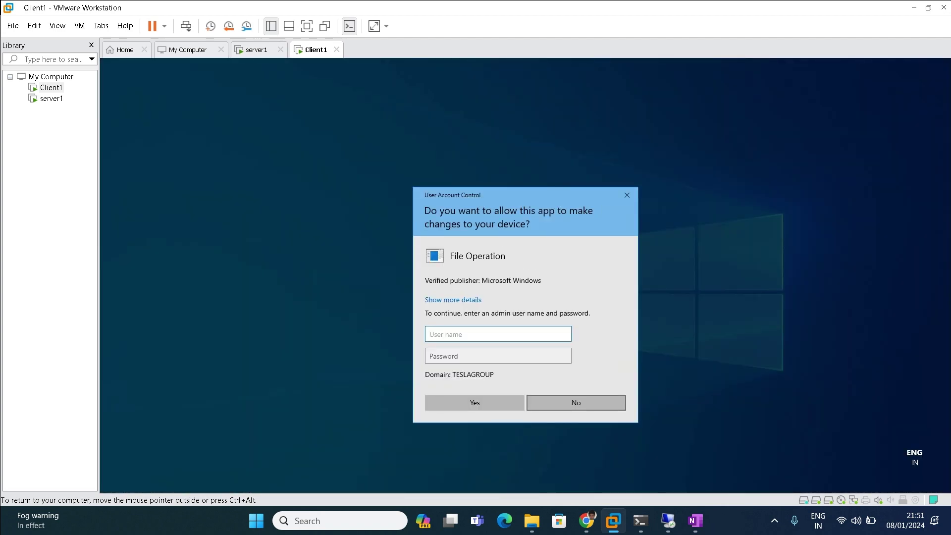
Try deleting project9 and Project7, cancelling each administrator credentials prompt
{"action": "left_click", "coordinate": [576, 402]}
{"action": "key", "text": "Delete"}
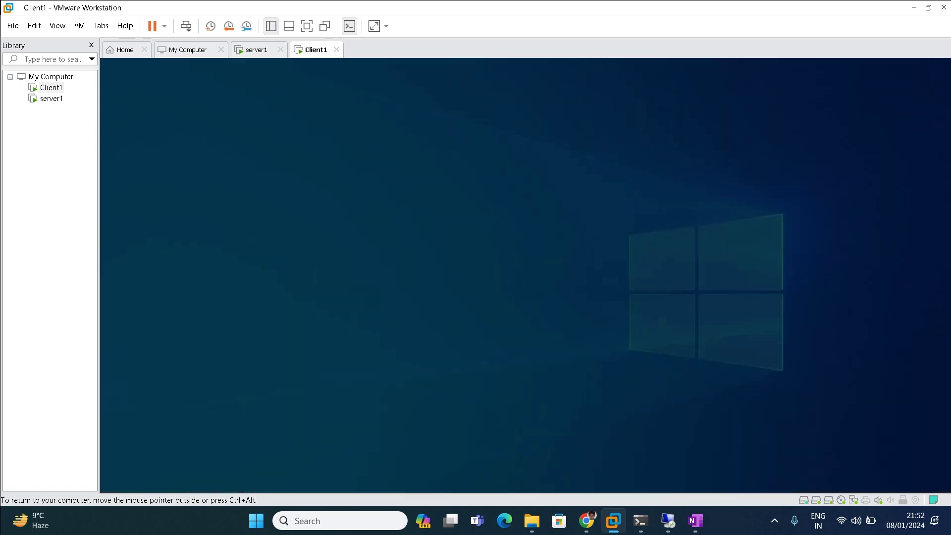
{"action": "left_click", "coordinate": [576, 402]}
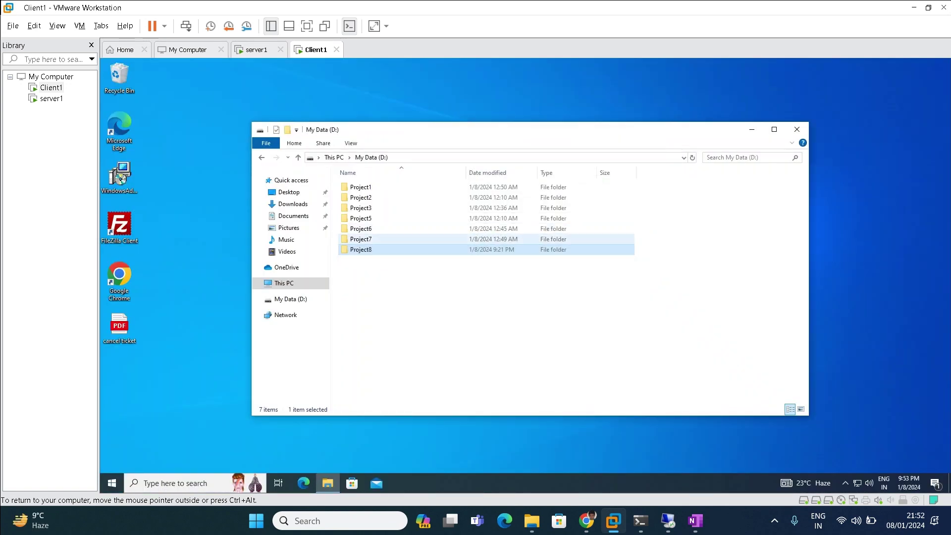
{"action": "left_click", "coordinate": [361, 239]}
{"action": "key", "text": "Delete"}
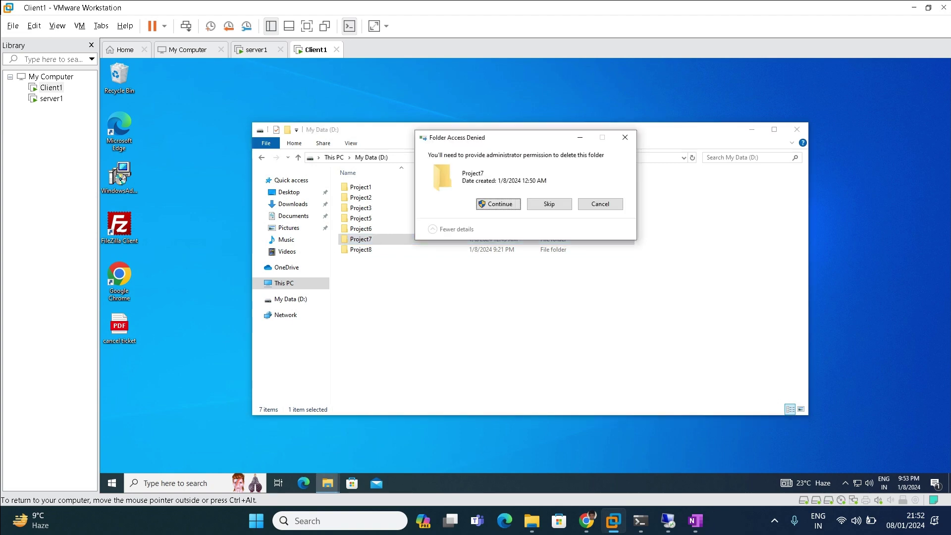
{"action": "key", "text": "Return"}
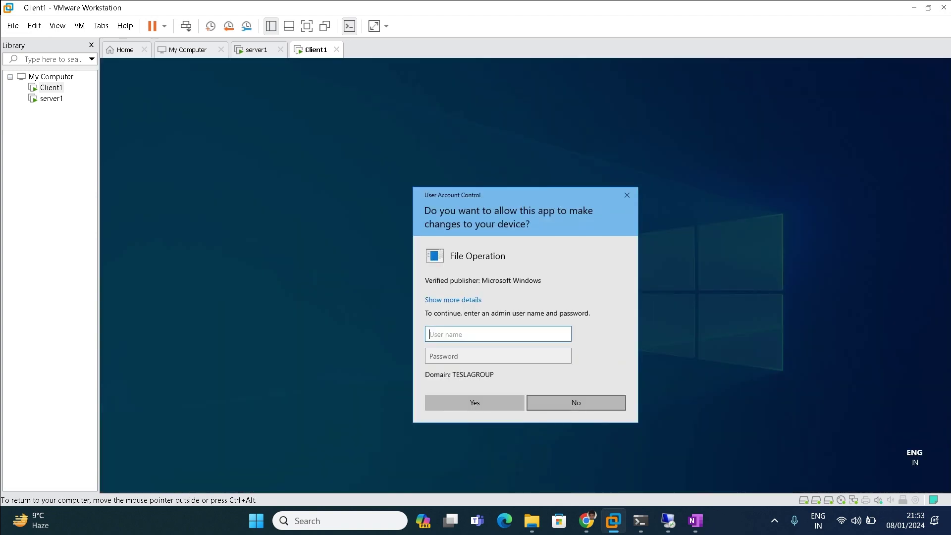
{"action": "key", "text": "Escape"}
Try deleting Project1 and cancel the administrator prompt when it is denied
{"action": "left_click", "coordinate": [361, 197]}
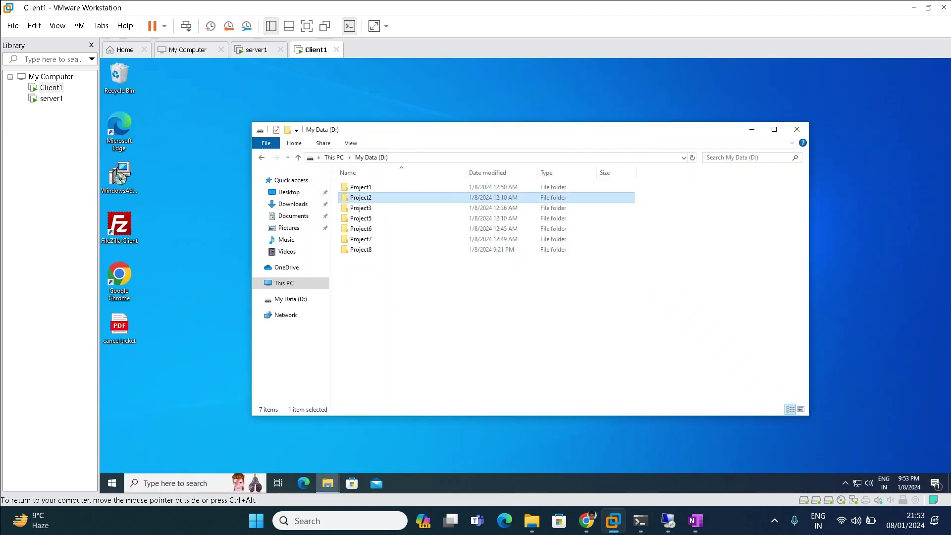
{"action": "left_click", "coordinate": [360, 187]}
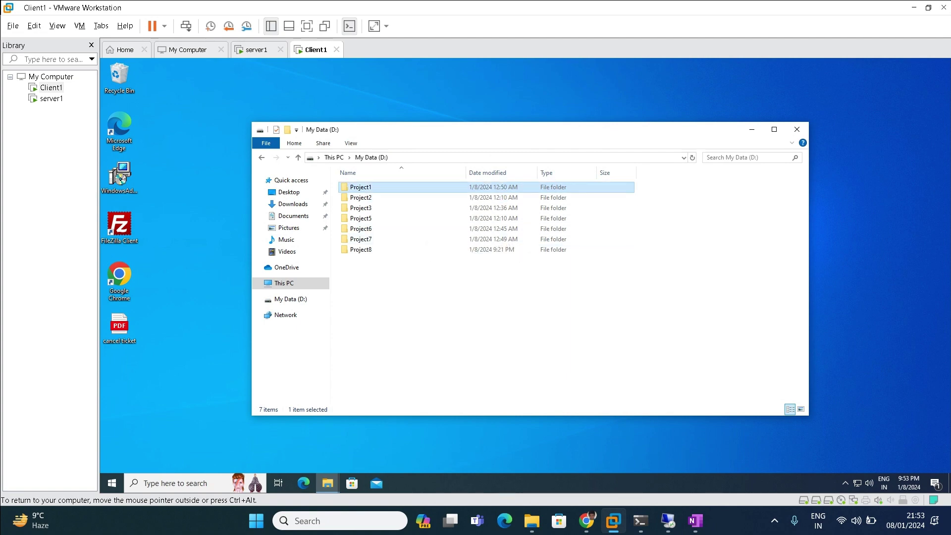
{"action": "key", "text": "Delete"}
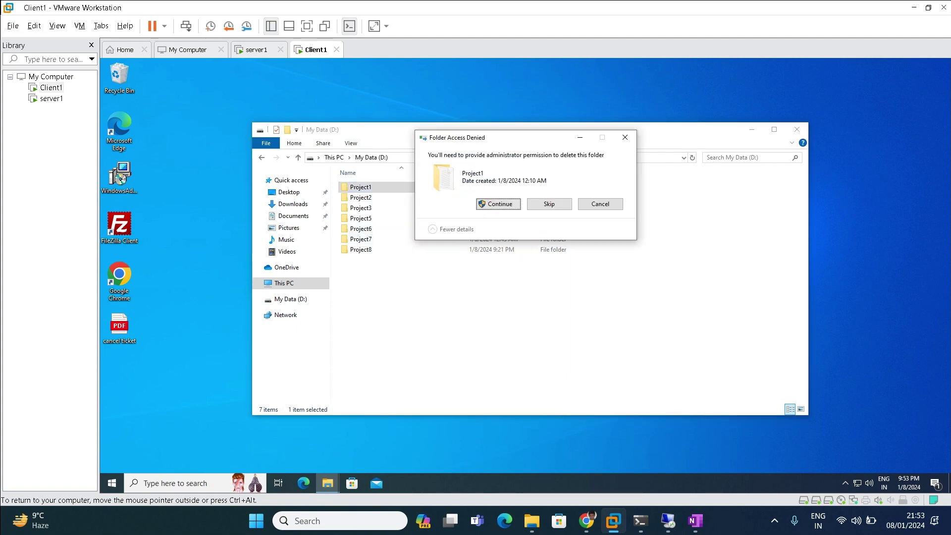
{"action": "key", "text": "Return"}
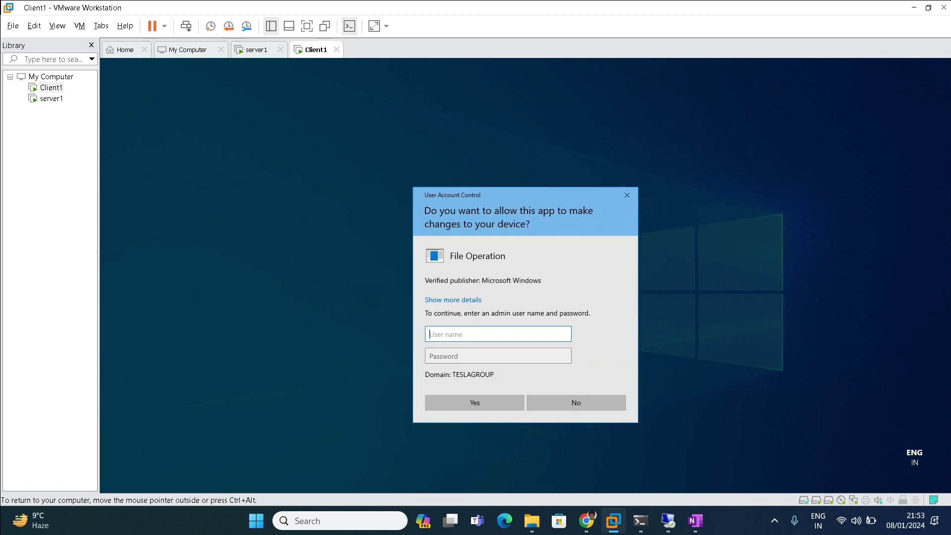
{"action": "key", "text": "Escape"}
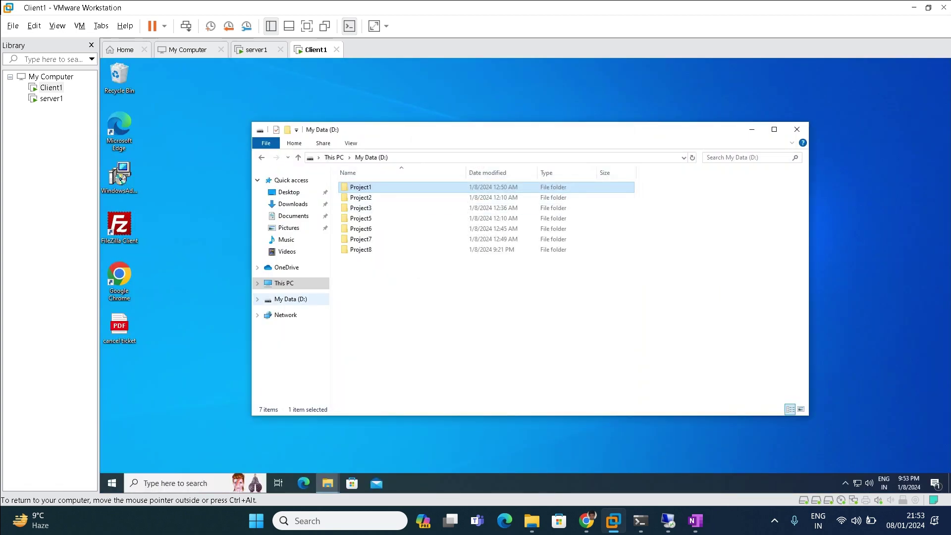
Try renaming Project1 to Project11 and dismiss the denial
{"action": "key", "text": "F2"}
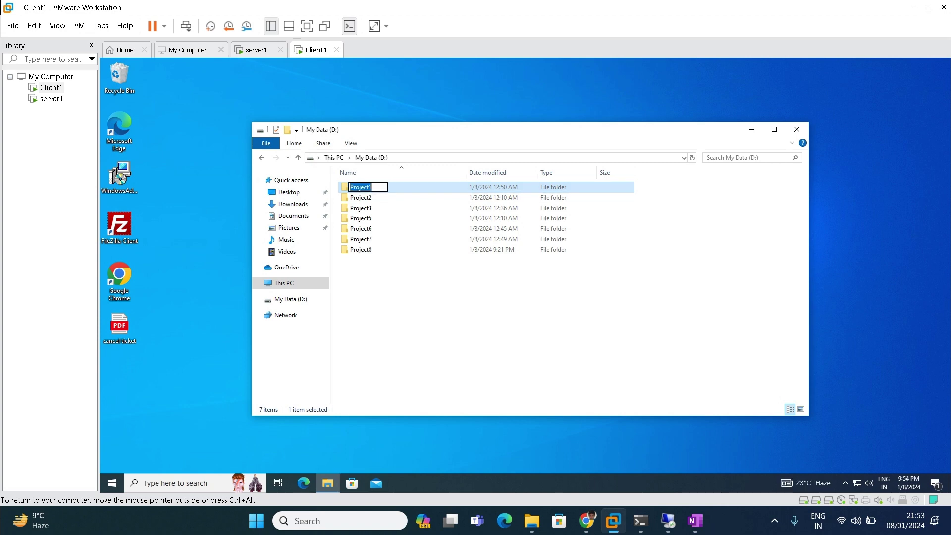
{"action": "key", "text": "End"}
{"action": "type", "text": "1"}
{"action": "key", "text": "Return"}
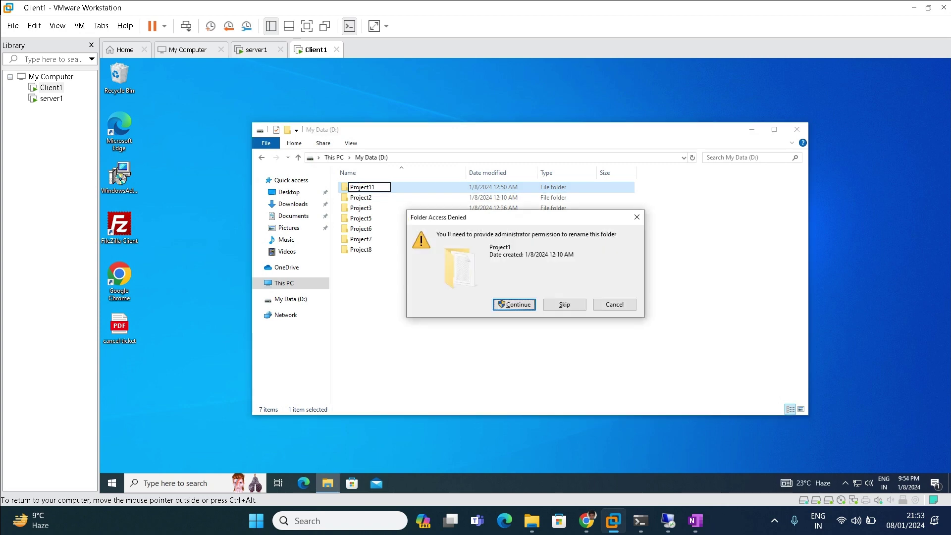
{"action": "key", "text": "Escape"}
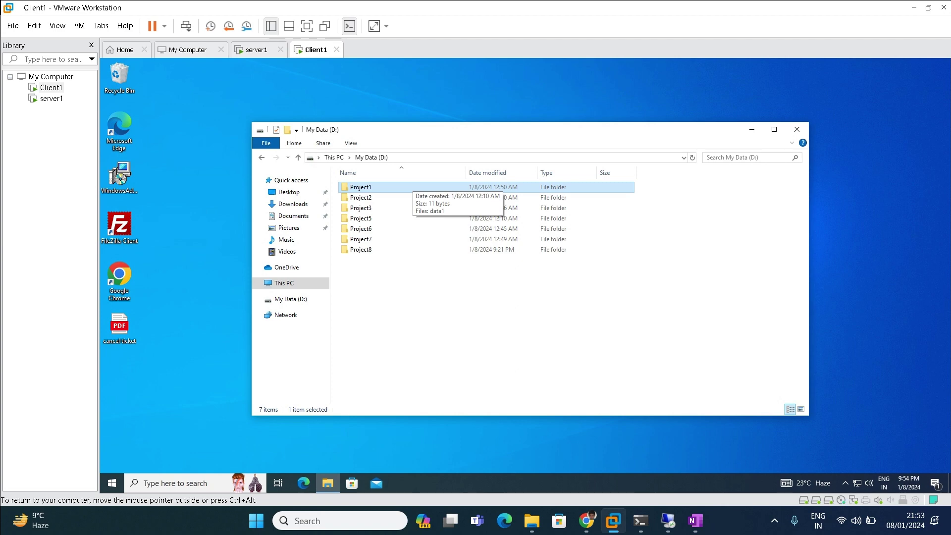
Try creating a new folder inside Project1 and cancel the administrator prompt when blocked
{"action": "double_click", "coordinate": [411, 186]}
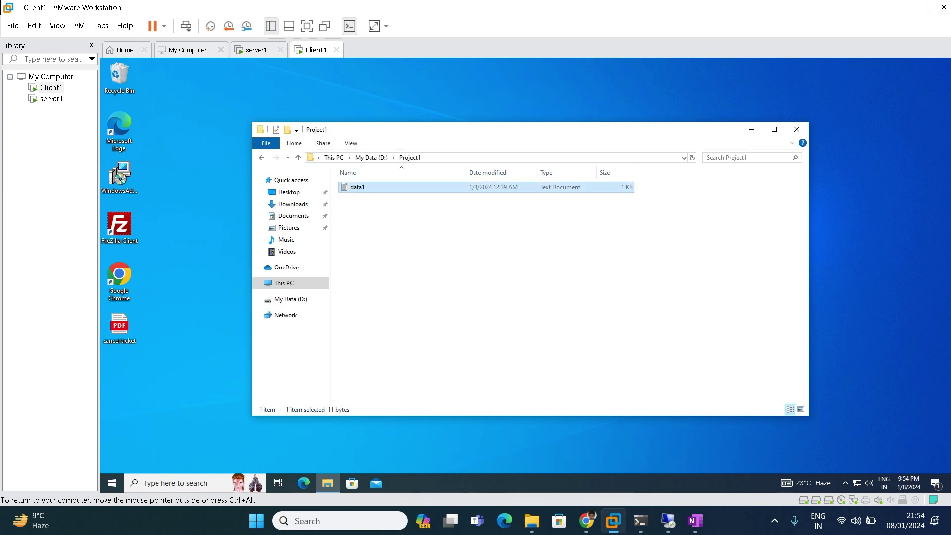
{"action": "right_click", "coordinate": [410, 243]}
{"action": "mouse_move", "coordinate": [466, 351]}
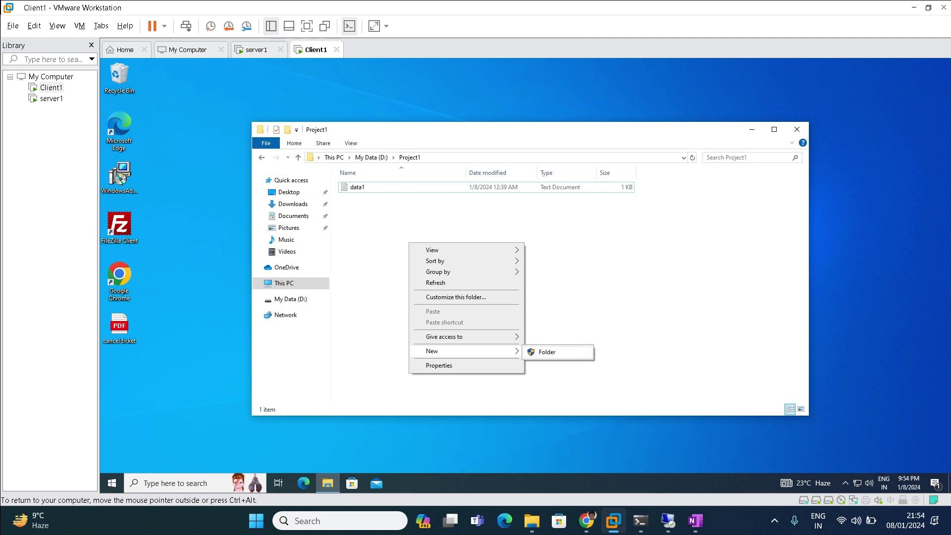
{"action": "left_click", "coordinate": [545, 352]}
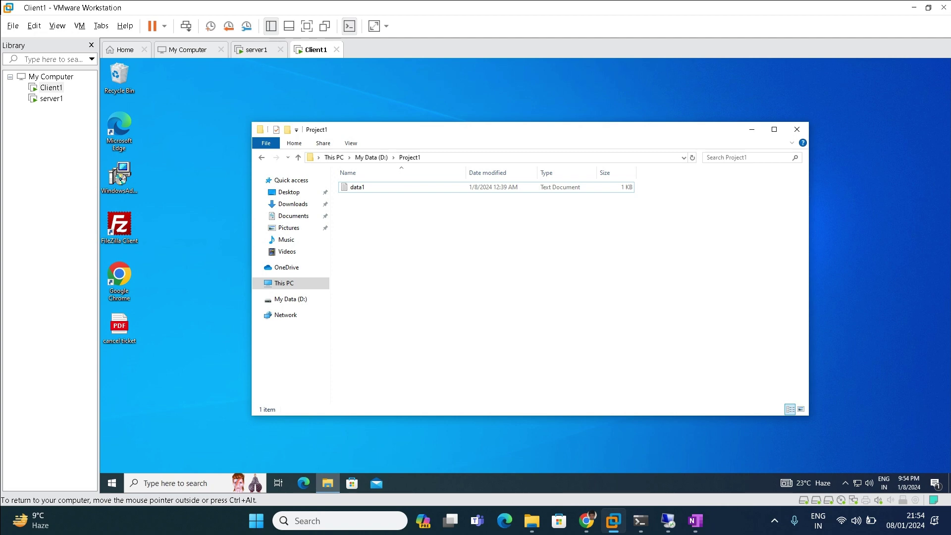
{"action": "right_click", "coordinate": [443, 265]}
{"action": "mouse_move", "coordinate": [466, 373]}
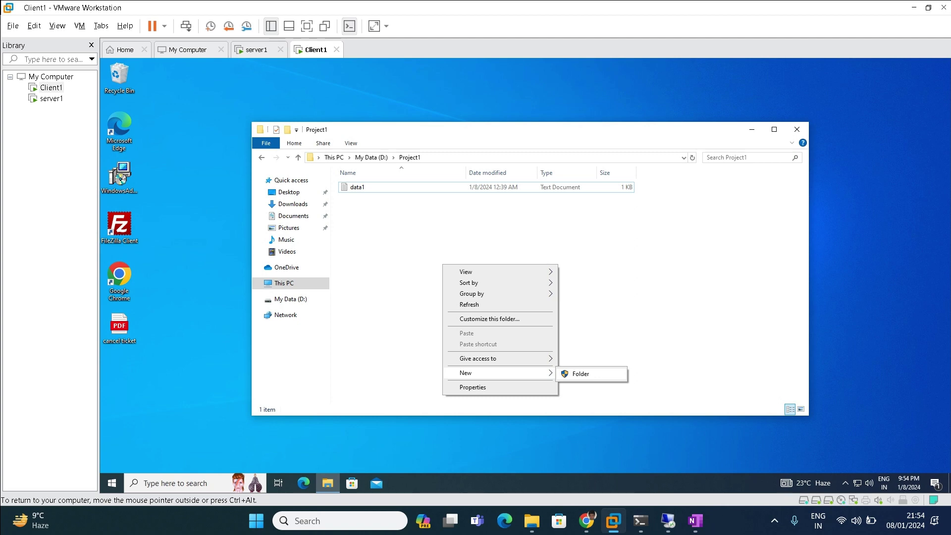
{"action": "key", "text": "Return"}
{"action": "key", "text": "Escape"}
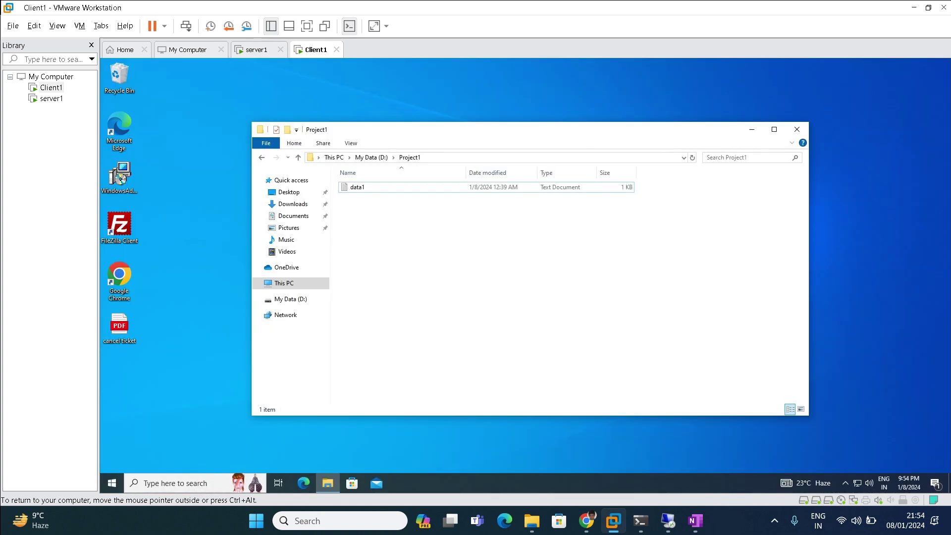
Attempt a new folder in Project2, abandon it, and return into Project1
{"action": "key", "text": "alt+Left"}
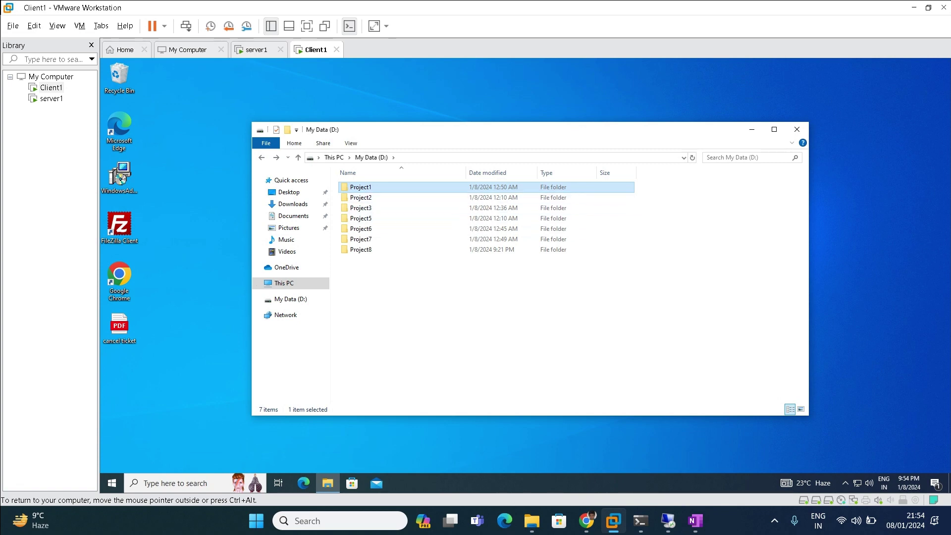
{"action": "double_click", "coordinate": [361, 197]}
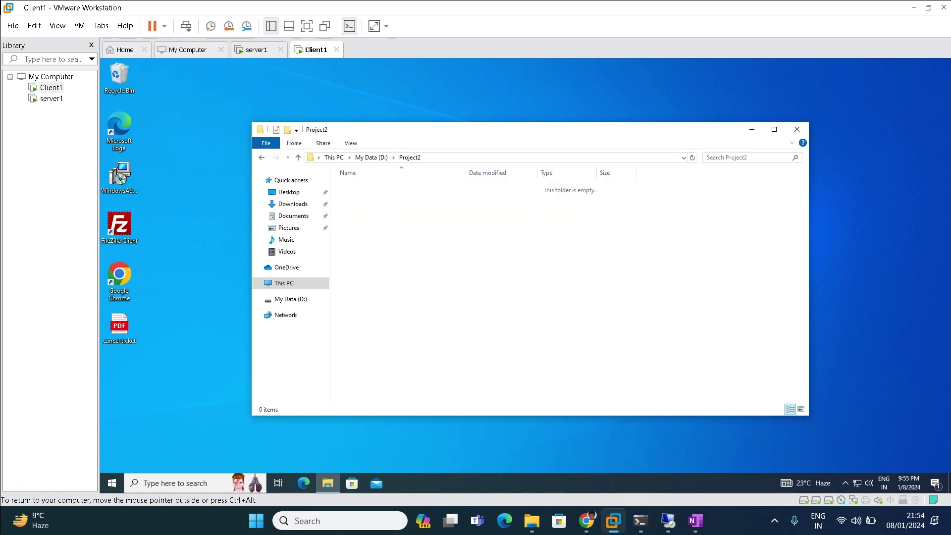
{"action": "right_click", "coordinate": [374, 232]}
{"action": "mouse_move", "coordinate": [396, 341]}
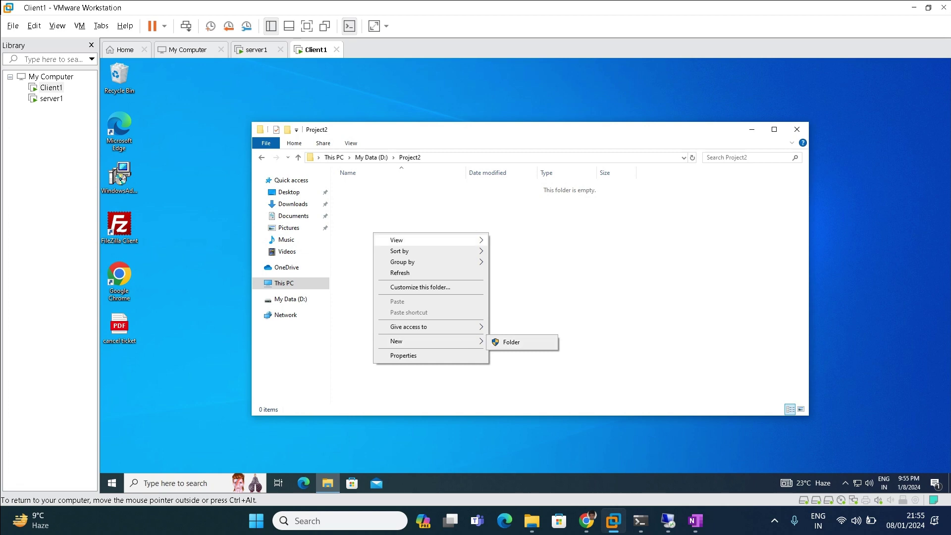
{"action": "key", "text": "Escape"}
{"action": "key", "text": "Escape"}
{"action": "key", "text": "alt+Left"}
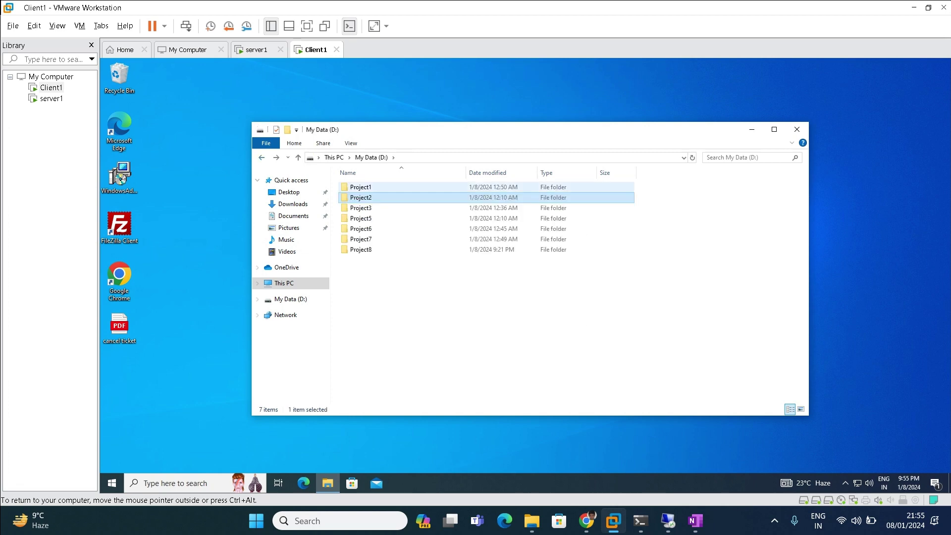
{"action": "key", "text": "Up"}
{"action": "key", "text": "Return"}
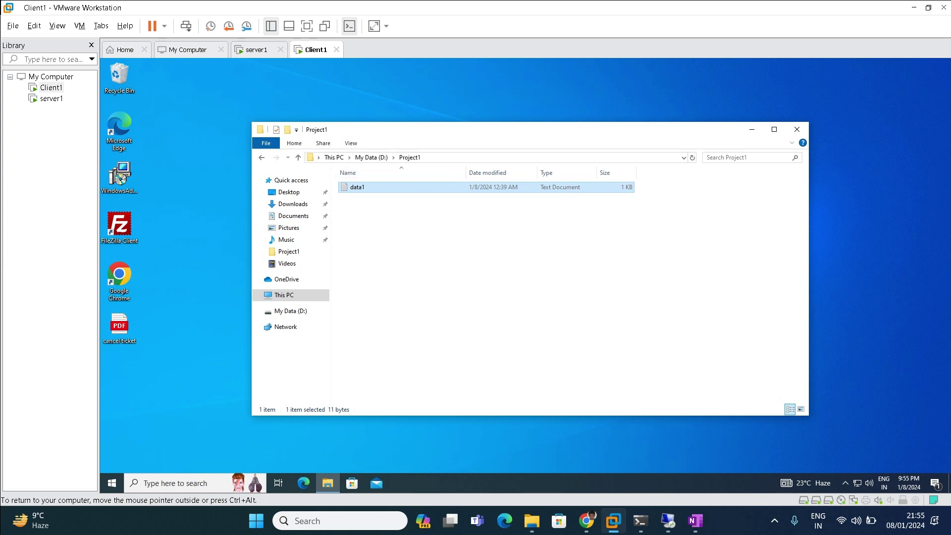
Confirm data1 still contains 123456789 in Notepad, then close Notepad and the Project1 folder window
{"action": "key", "text": "Return"}
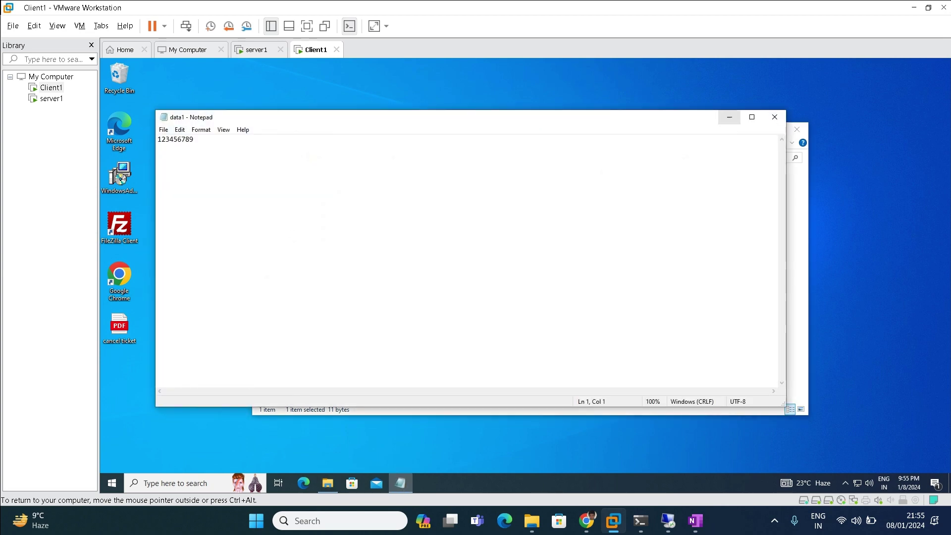
{"action": "left_click", "coordinate": [775, 117]}
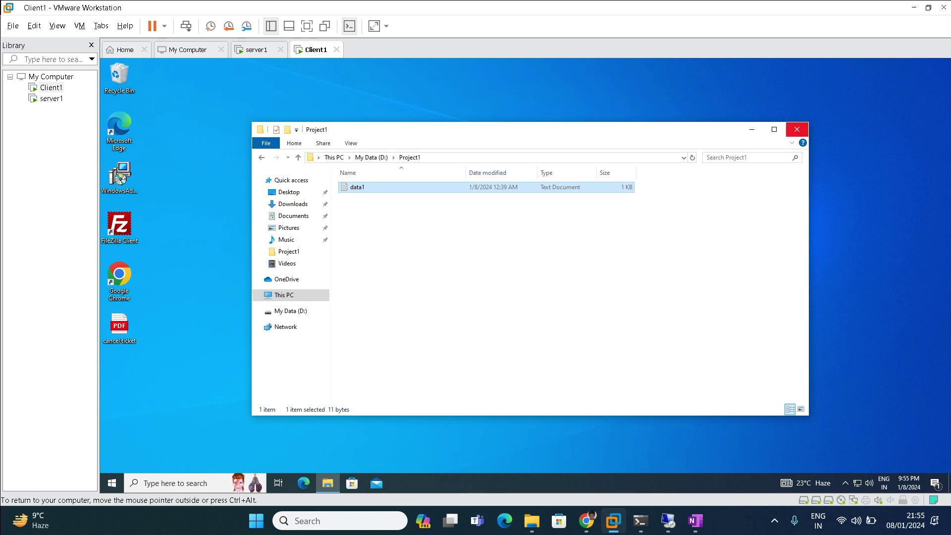
{"action": "left_click", "coordinate": [797, 129]}
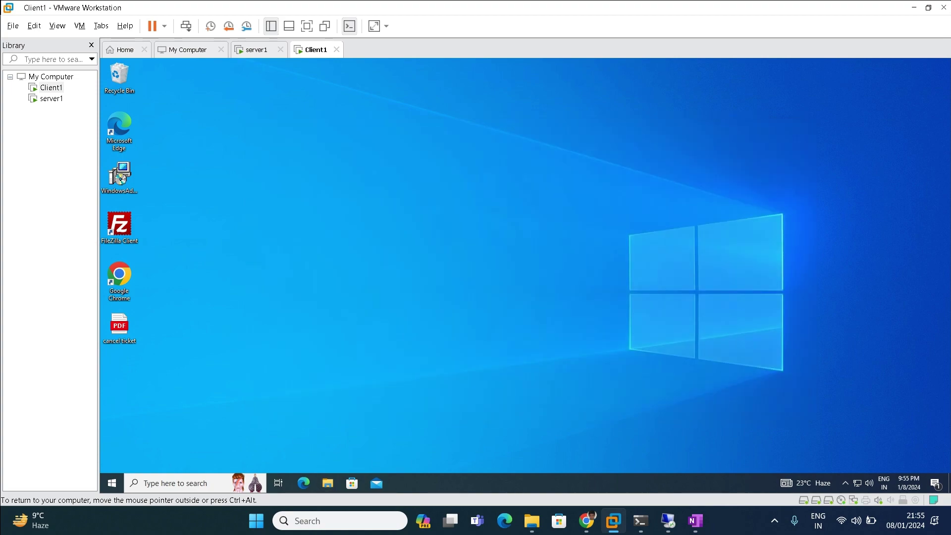